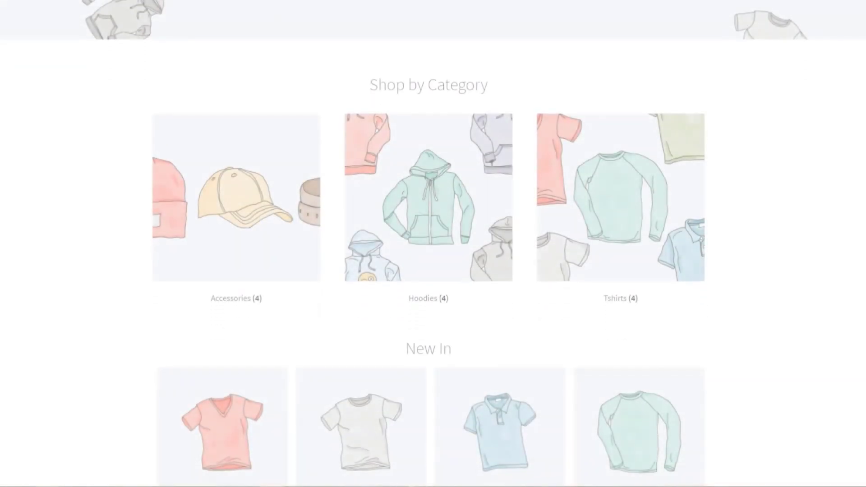
Step: From Hoodies, add Hoodie and Hoodie with Pocket to the cart and proceed to the $77.00 checkout
left_click(407, 190)
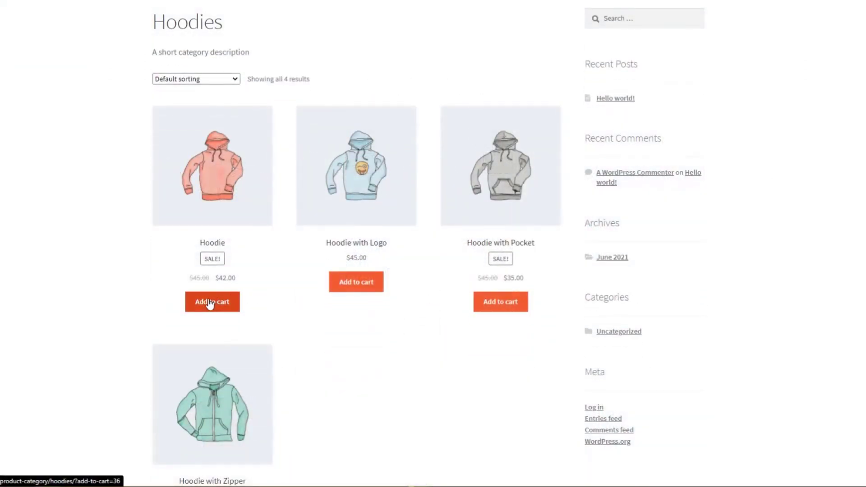
left_click(210, 303)
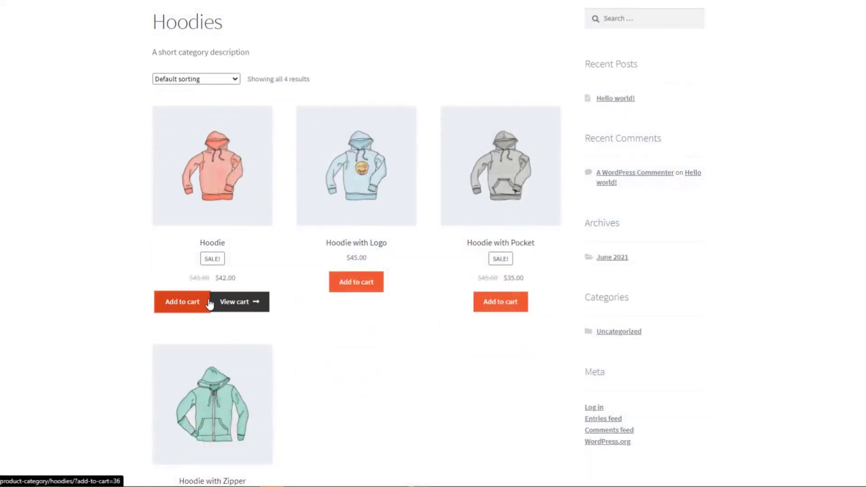
left_click(499, 303)
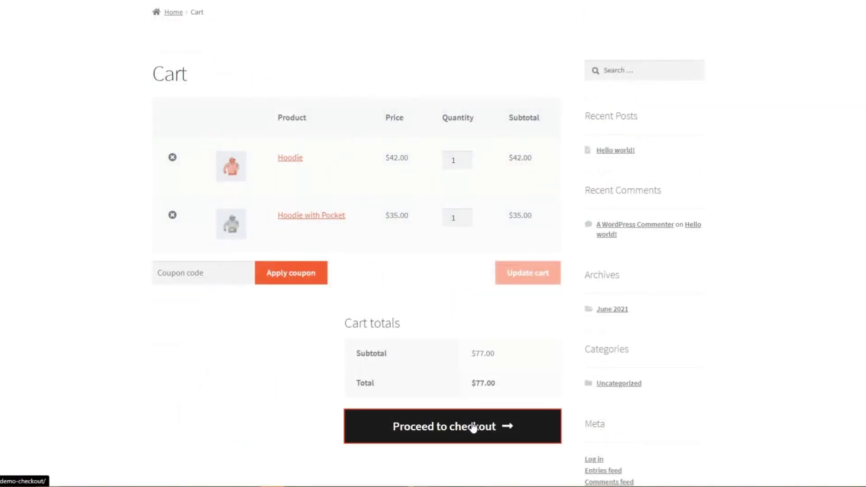
left_click(473, 428)
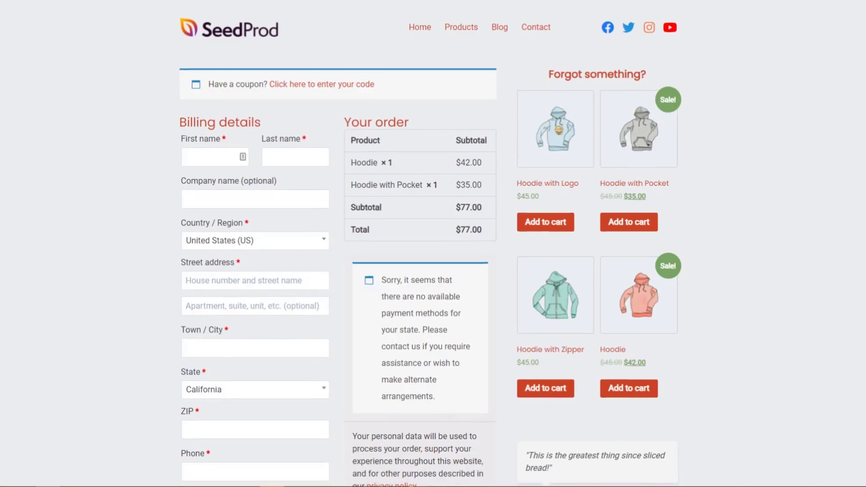
scroll(433, 244, "down", 3)
scroll(433, 244, "up", 3)
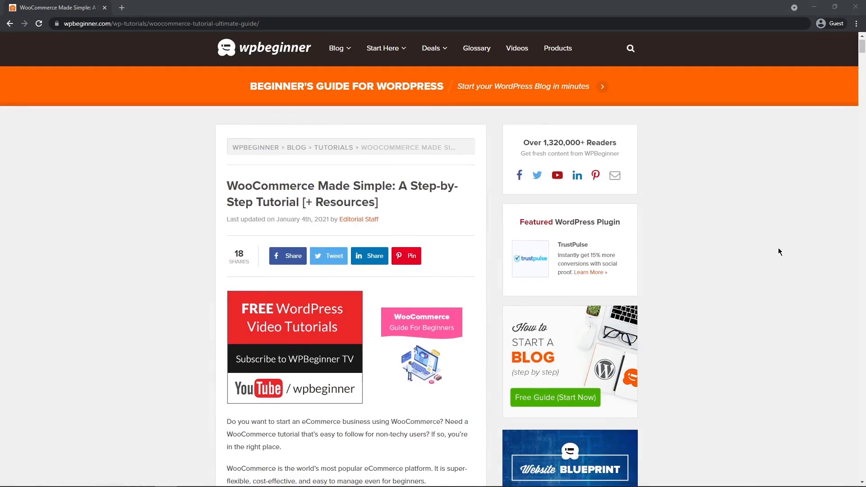
scroll(765, 249, "down", 15)
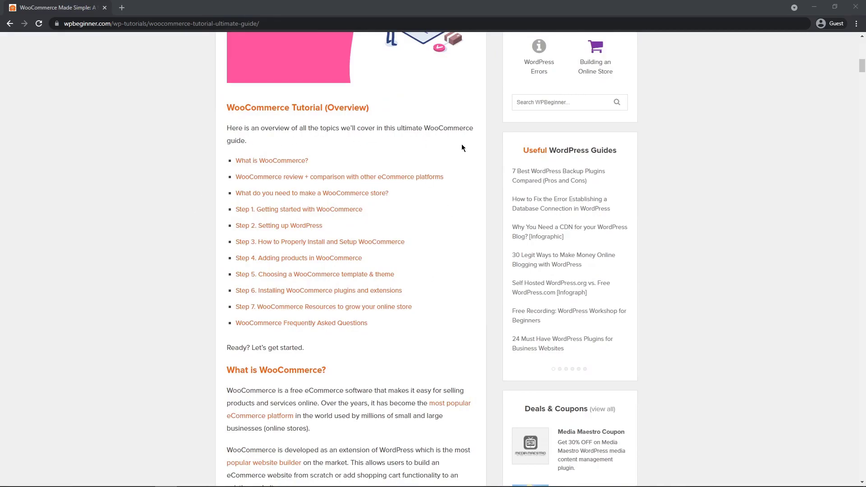
scroll(712, 199, "up", 15)
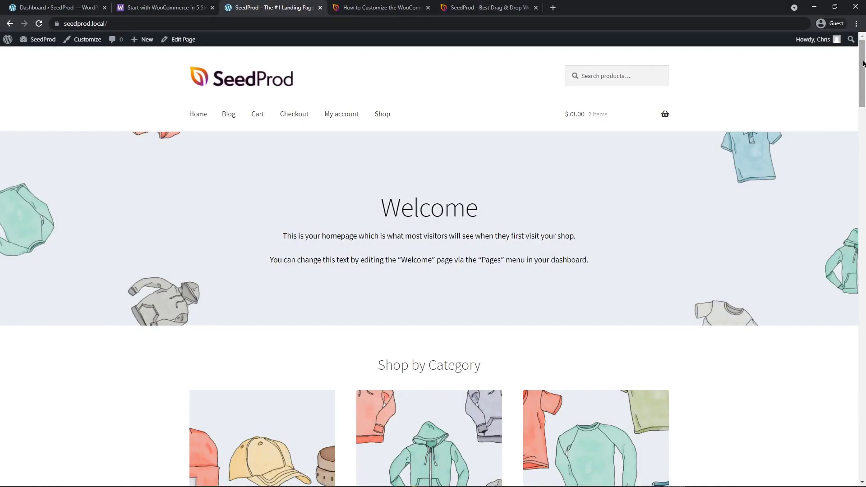
Step: Go to the store's Checkout page from the homepage menu and scroll to the billing form
mouse_move(864, 63)
left_mouse_down()
mouse_move(846, 113)
mouse_move(843, 75)
mouse_move(854, 52)
left_mouse_up()
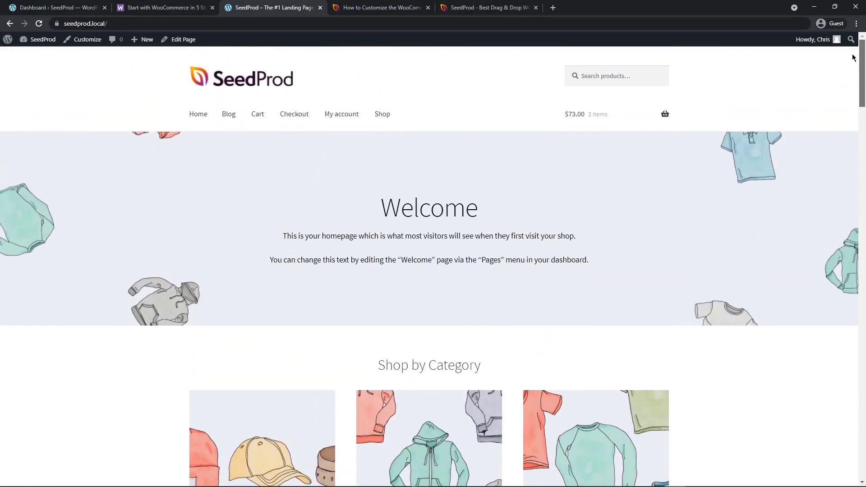
left_click(294, 116)
scroll(758, 203, "down", 3)
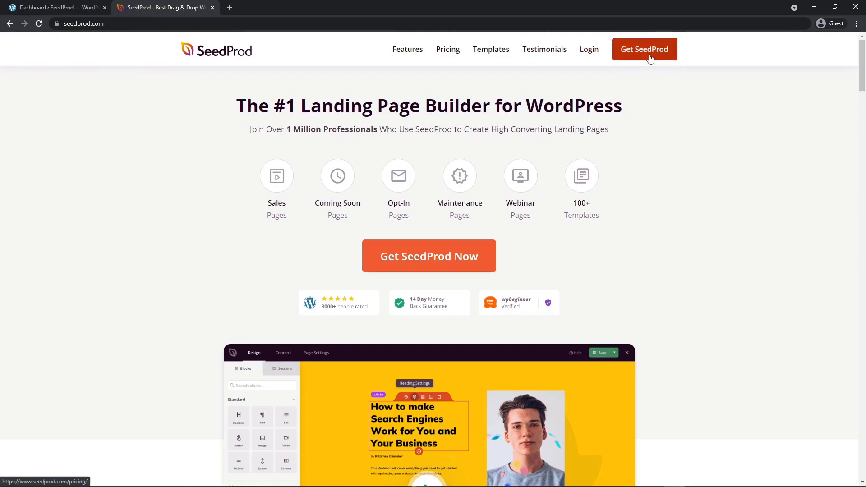
Step: Log into the SeedProd account and download the Landing Page Pro 6.4.4 zip from Downloads
left_click(589, 50)
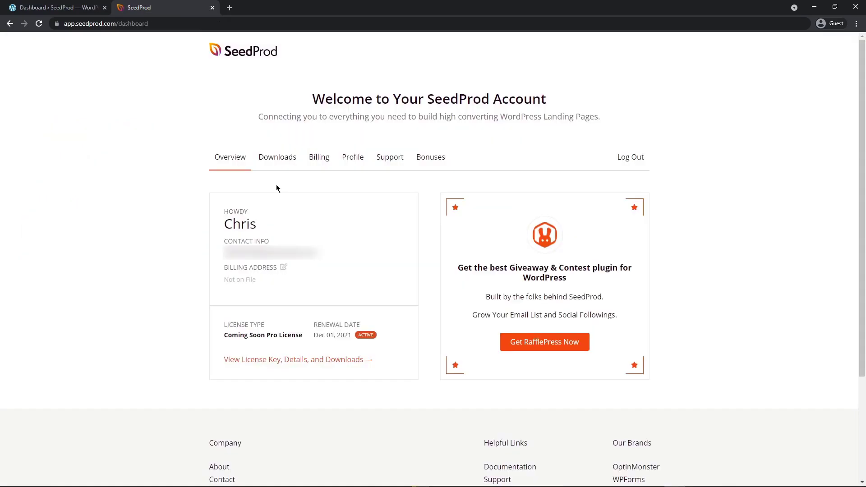
left_click(277, 158)
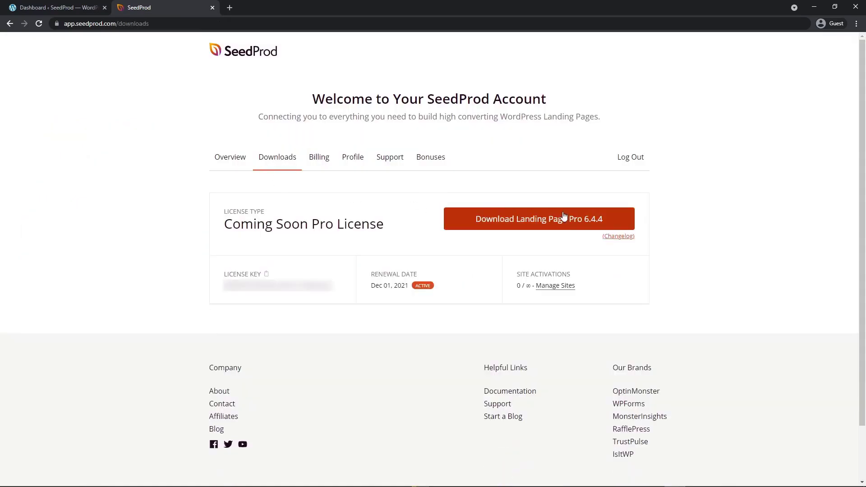
left_click(535, 219)
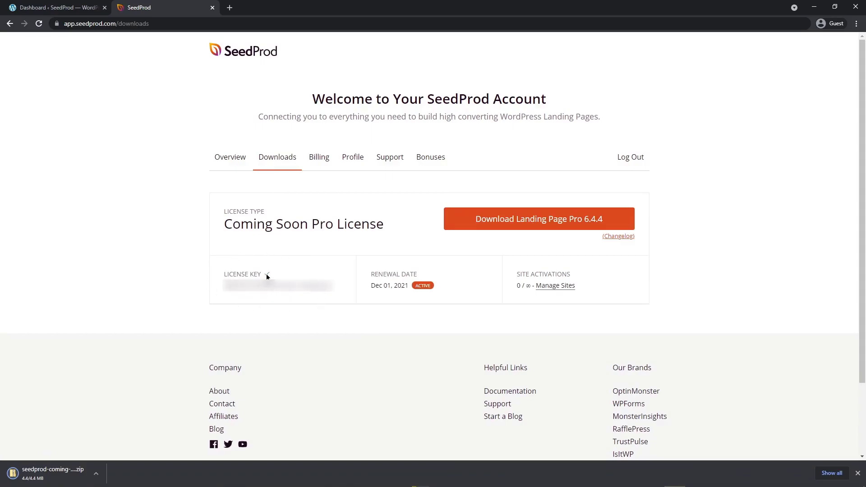
Step: Upload the downloaded SeedProd zip under Plugins > Add New, install it and activate it
left_click(212, 8)
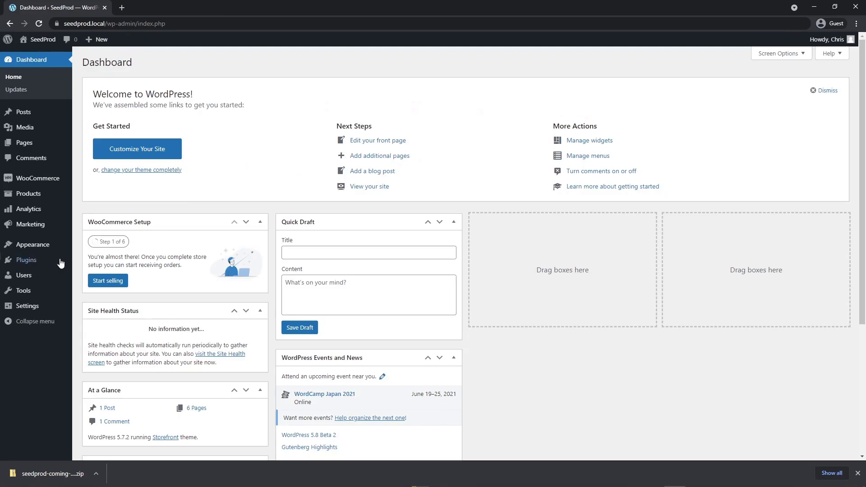
mouse_move(27, 262)
left_click(92, 275)
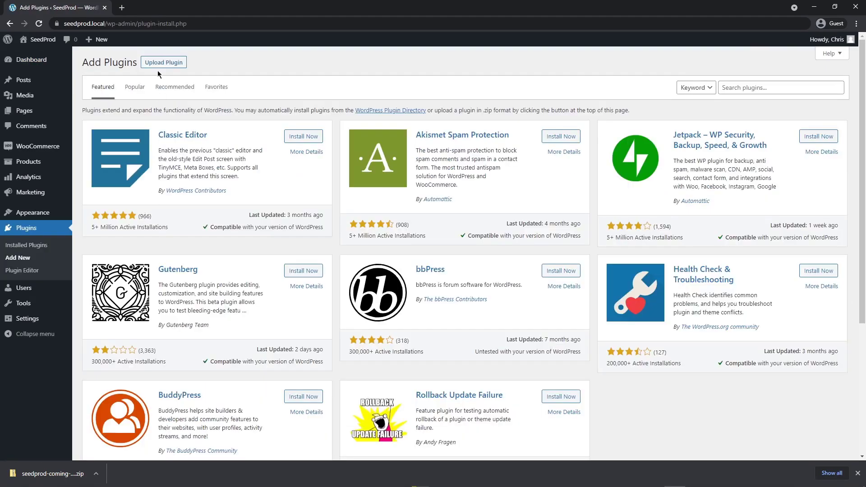
left_click(175, 67)
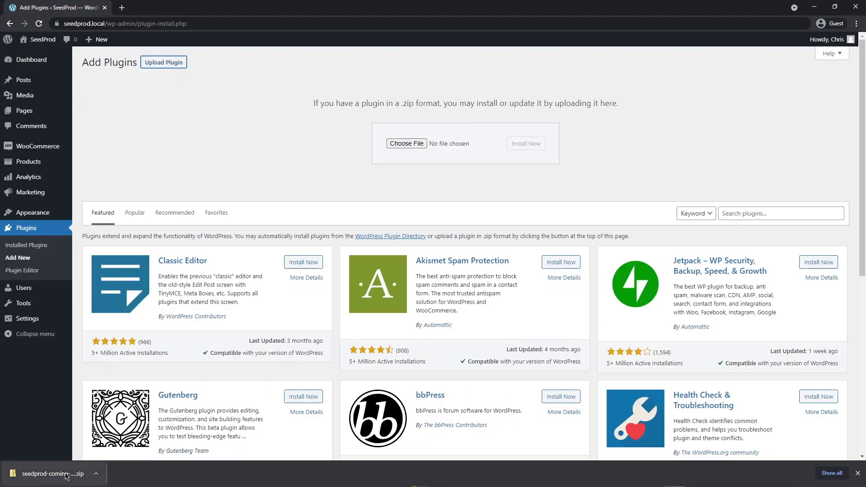
left_click_drag(56, 473, 426, 145)
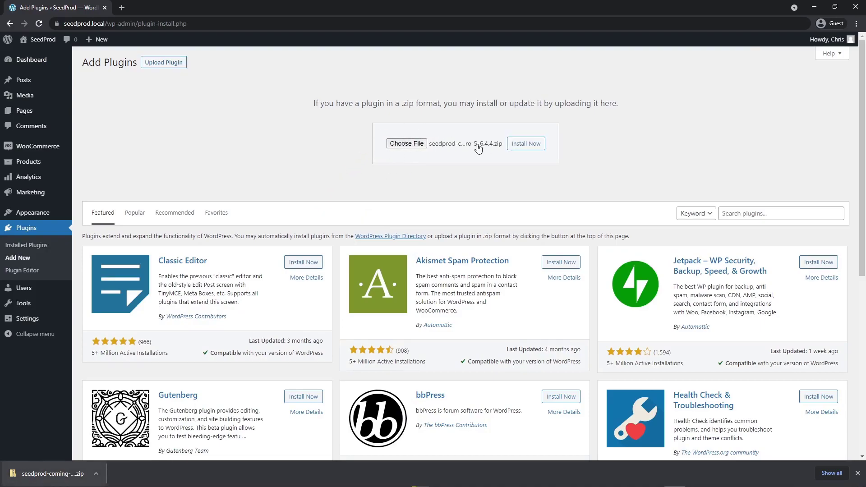
left_click(531, 148)
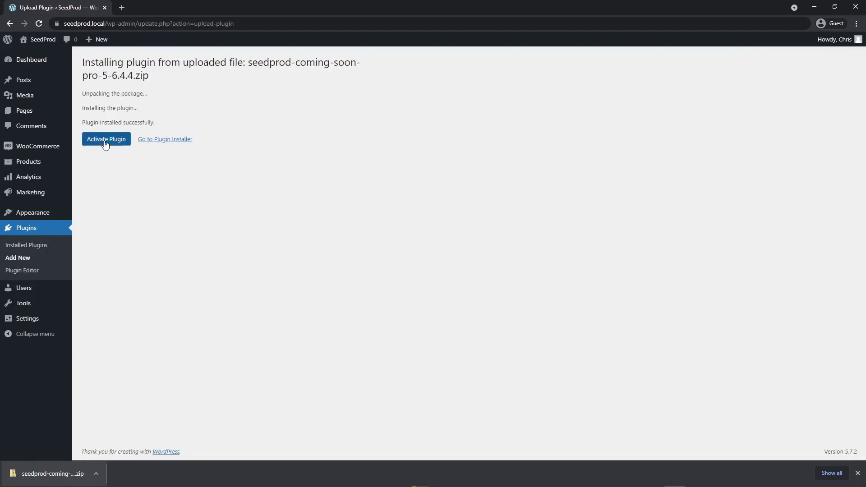
left_click(109, 141)
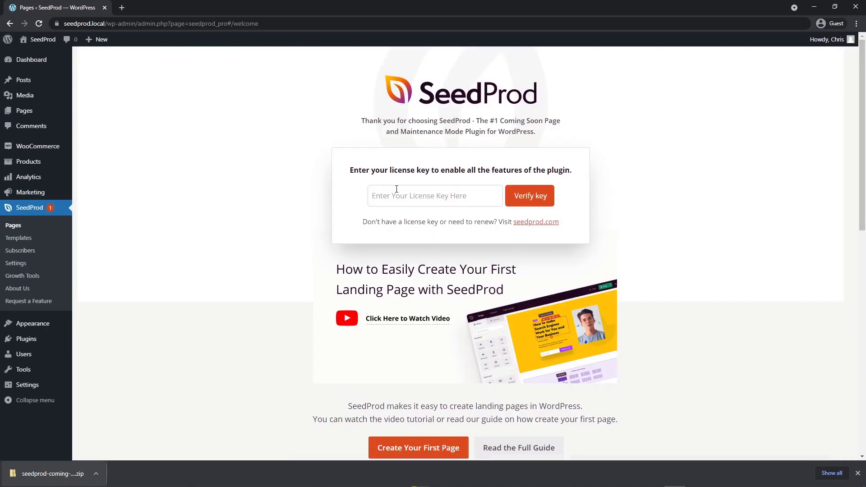
Step: Paste and verify the SeedProd license key, then go to the SeedProd Pages overview
left_click(420, 197)
right_click(421, 197)
left_click(415, 268)
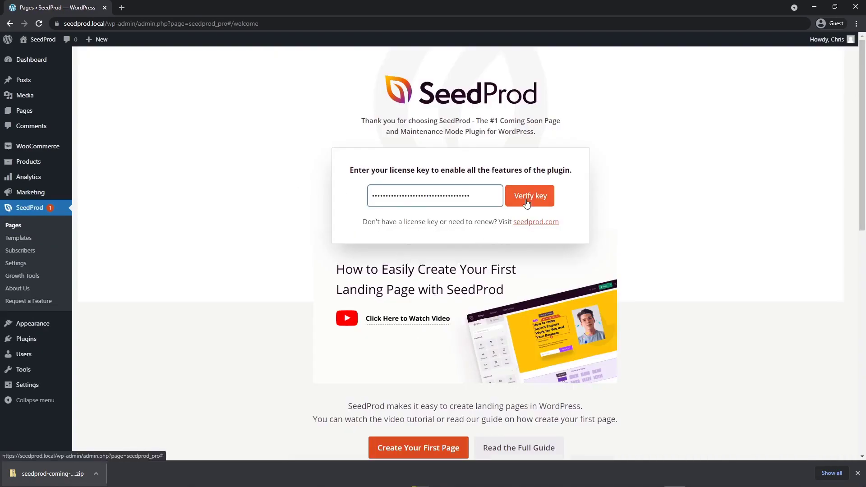
left_click(532, 197)
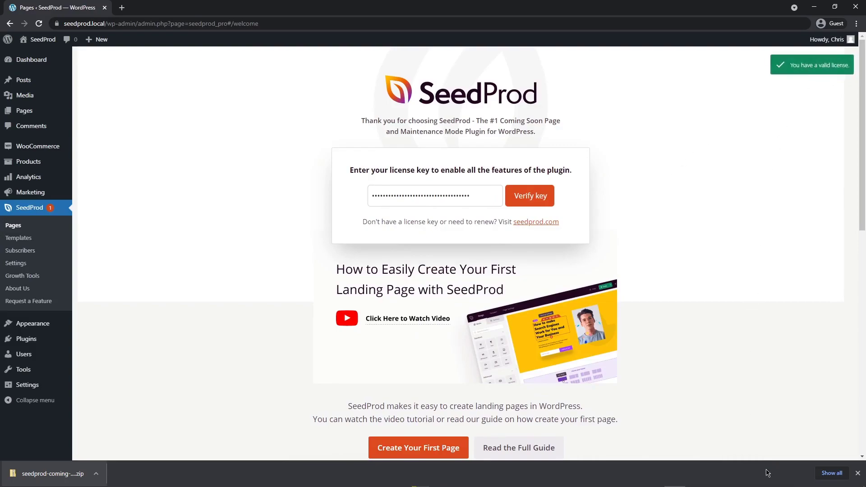
left_click(858, 473)
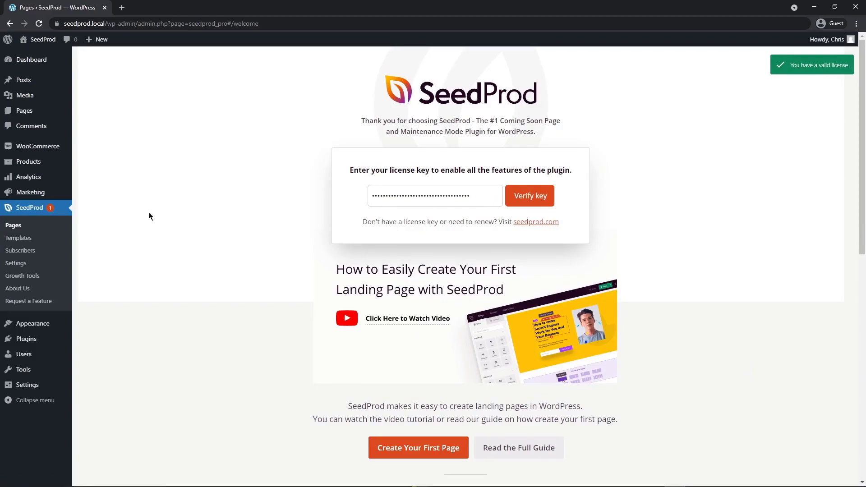
left_click(13, 226)
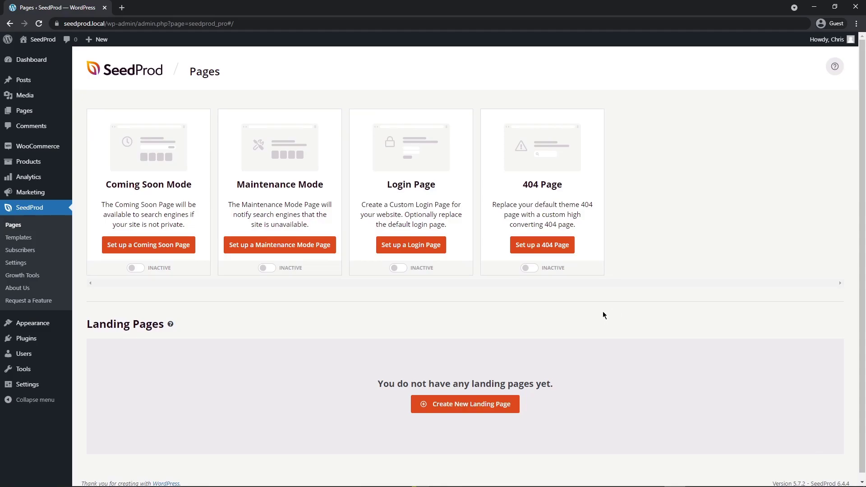
Step: Start a new landing page from the Blank Template and name it 'Demo Checkout'
left_click(469, 405)
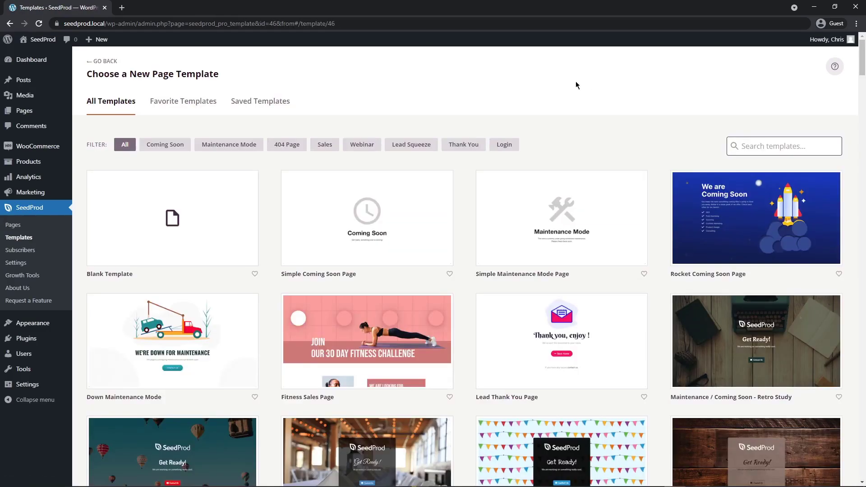
mouse_move(221, 211)
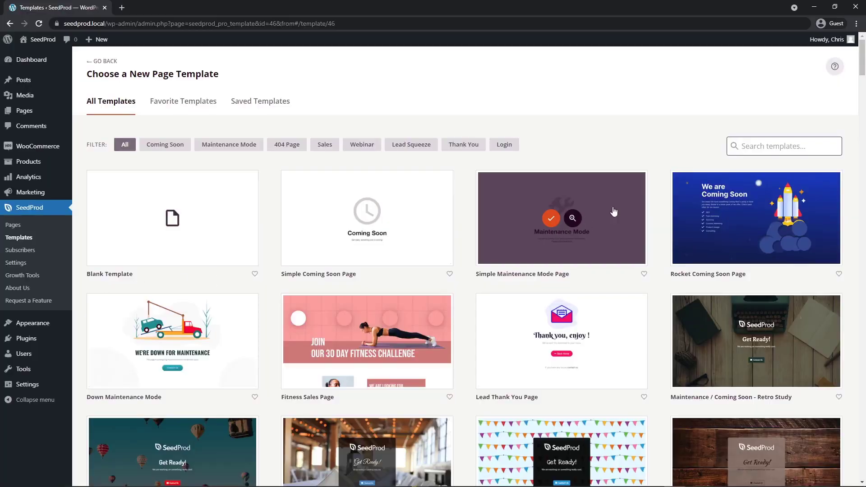
left_click_drag(862, 56, 850, 459)
key("Home")
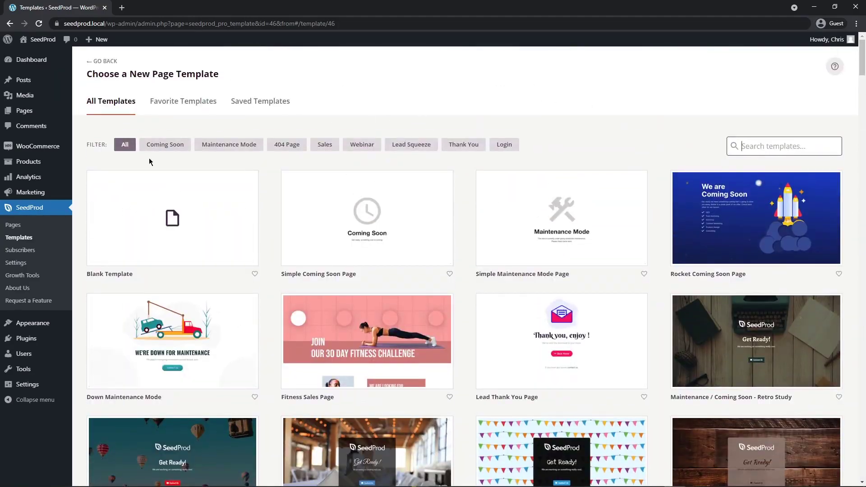
mouse_move(152, 210)
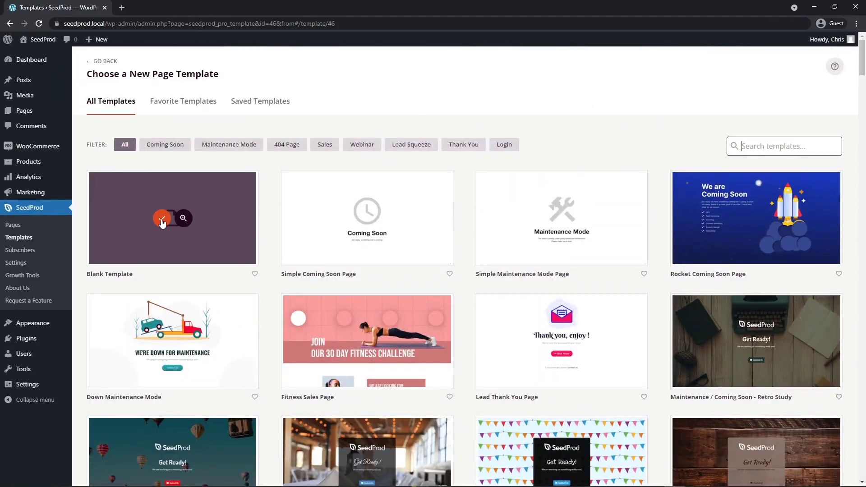
left_click(162, 220)
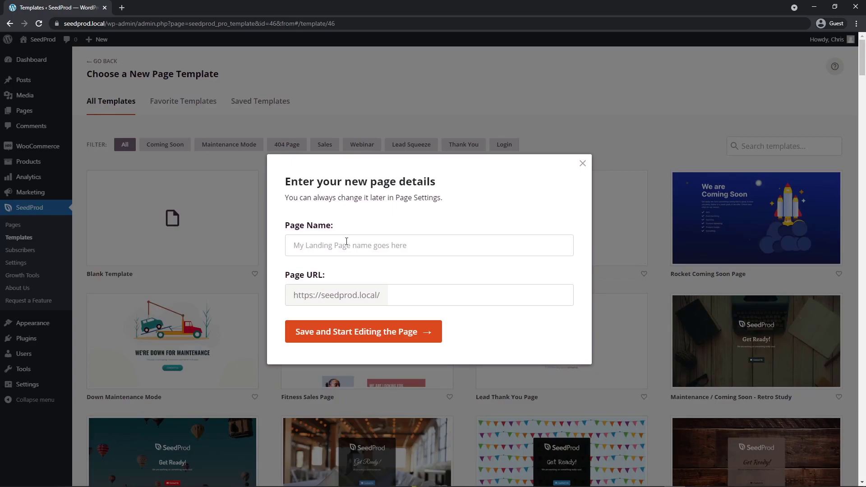
type("Demo Checkout")
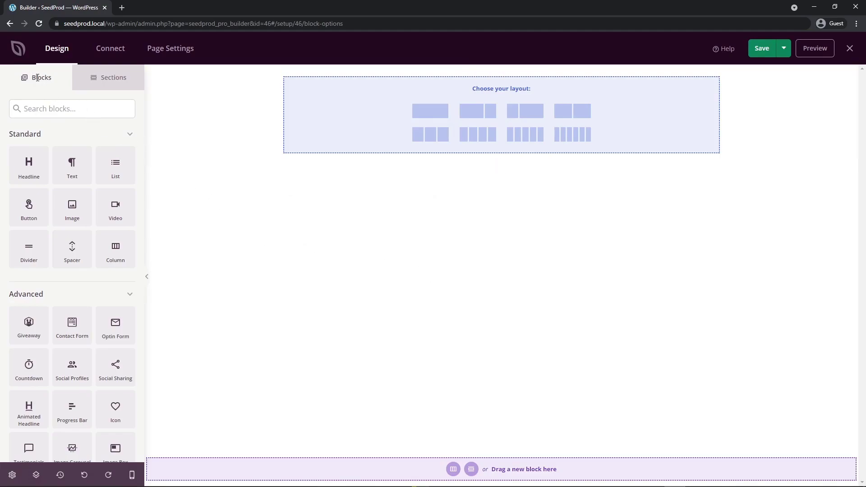
Step: Add a section to Demo Checkout using the two-thirds/one-third column layout
scroll(63, 233, "down", 2)
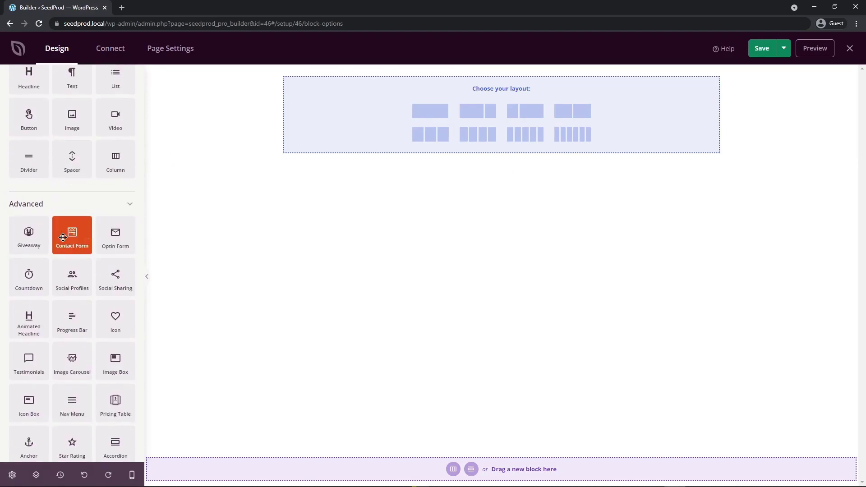
scroll(63, 238, "down", 8)
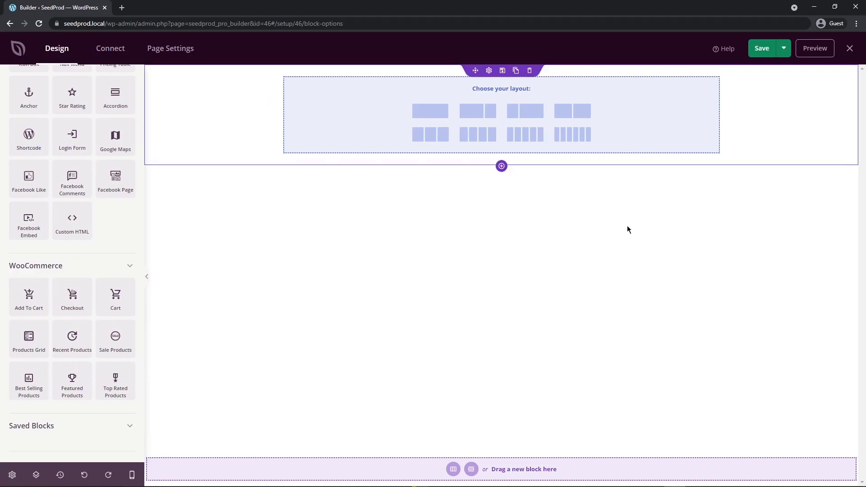
scroll(65, 197, "up", 8)
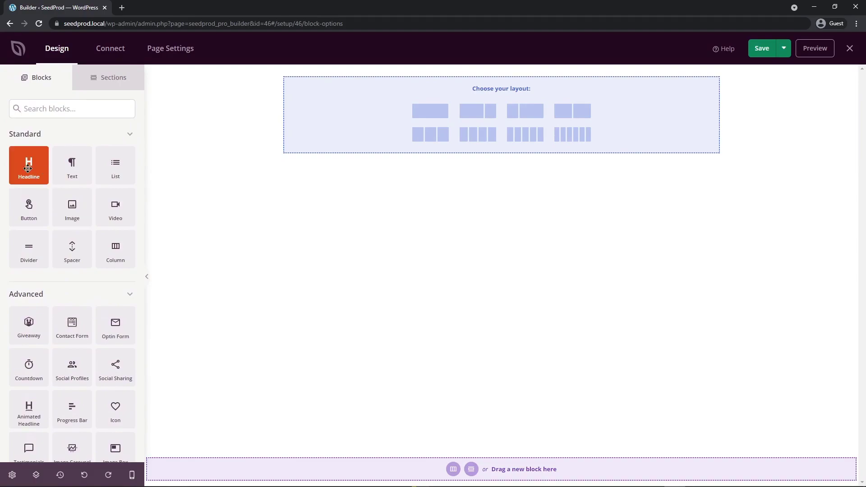
left_click_drag(28, 169, 433, 103)
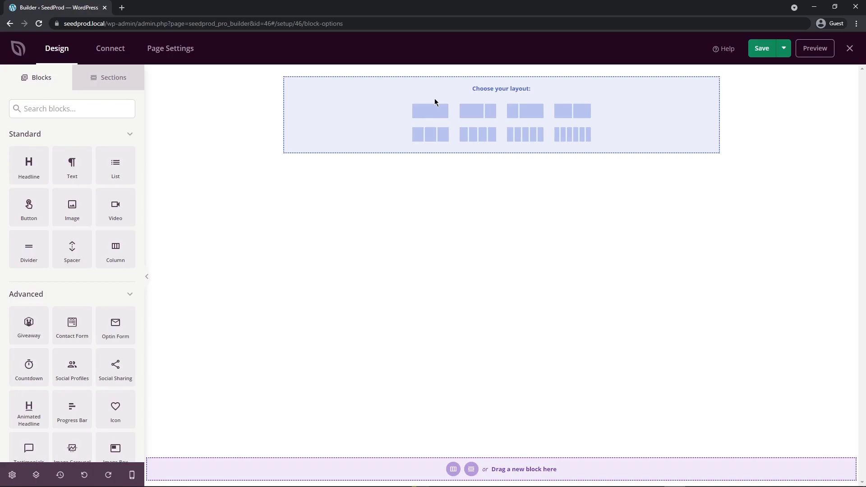
left_click(482, 113)
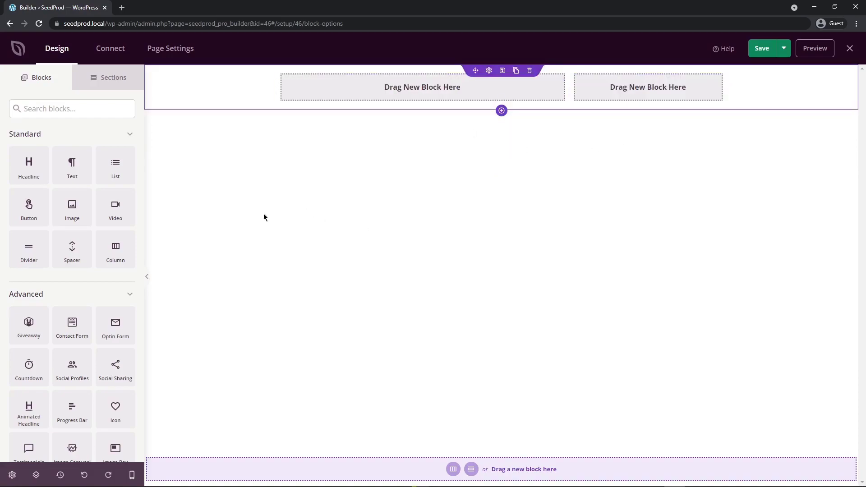
scroll(87, 234, "down", 10)
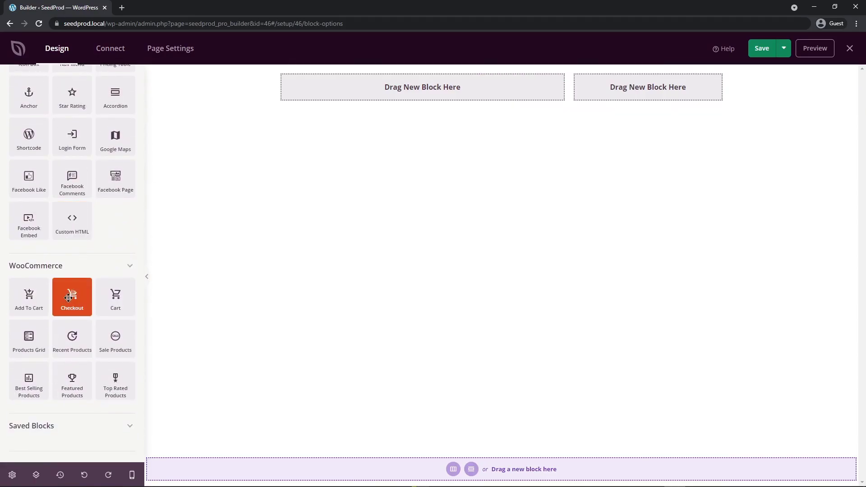
Step: Drop the WooCommerce Checkout block into the left two-thirds column and review the form
left_click_drag(68, 298, 415, 86)
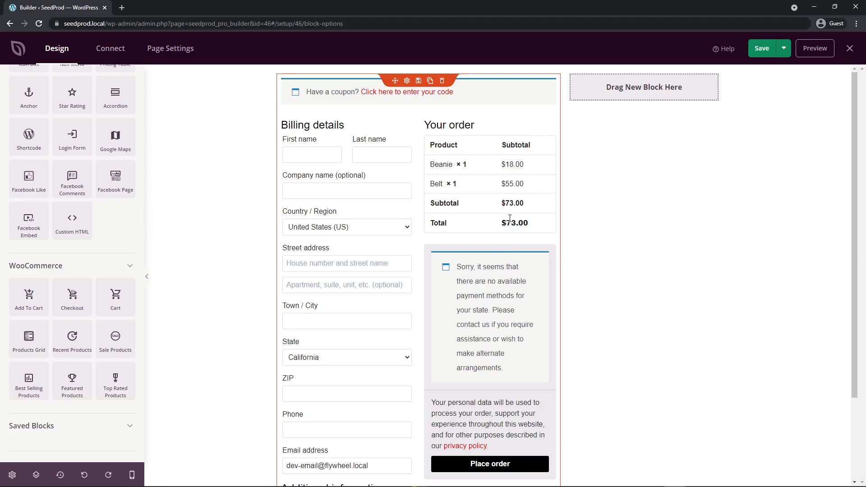
scroll(469, 183, "down", 3)
scroll(476, 186, "up", 1)
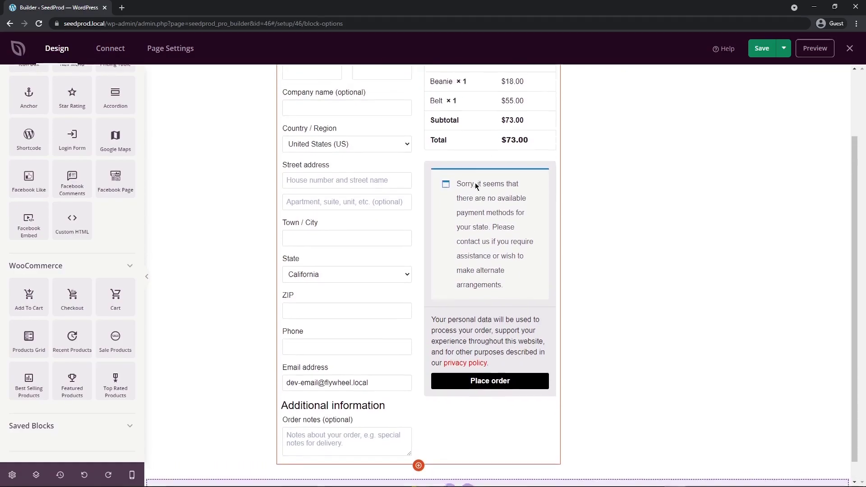
scroll(476, 186, "up", 2)
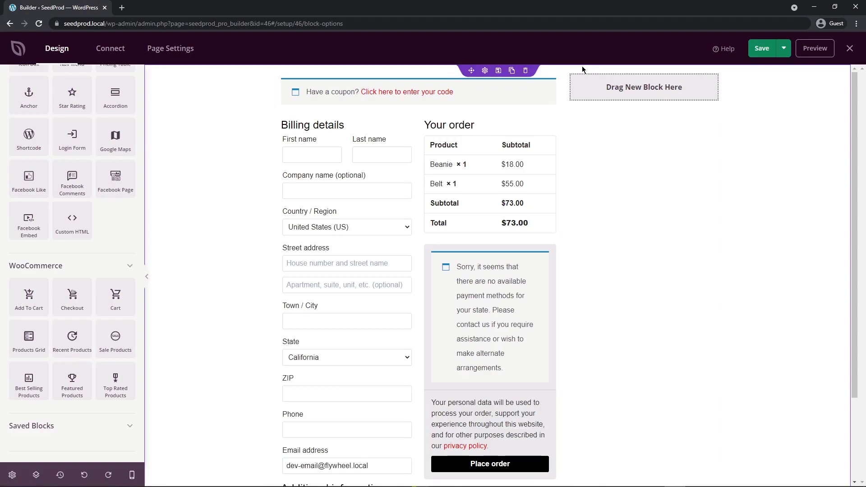
left_click(485, 71)
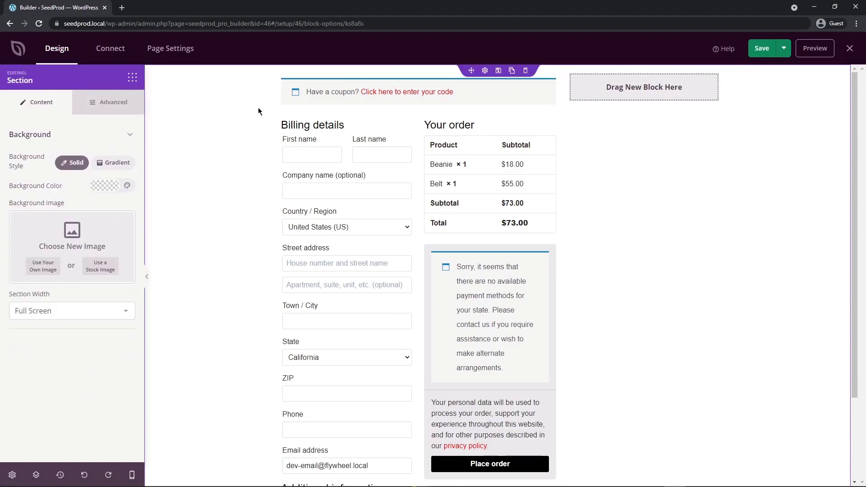
left_click(324, 104)
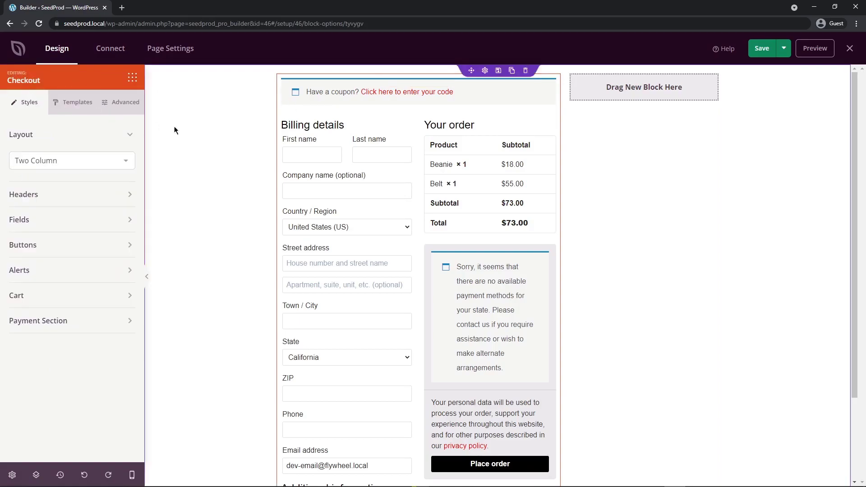
left_click(596, 96)
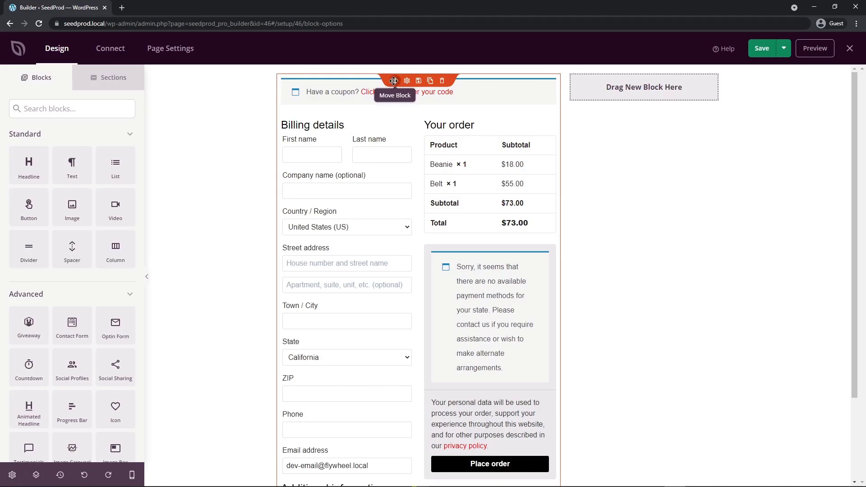
left_click(408, 85)
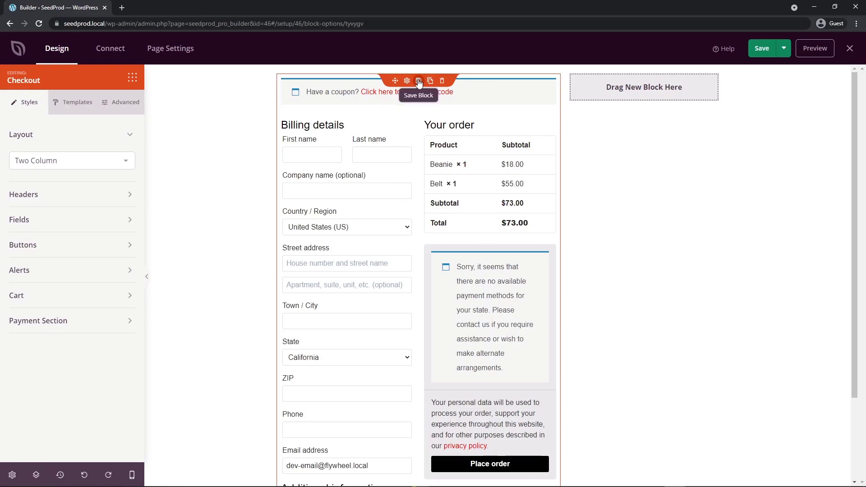
left_click(132, 79)
scroll(76, 171, "down", 10)
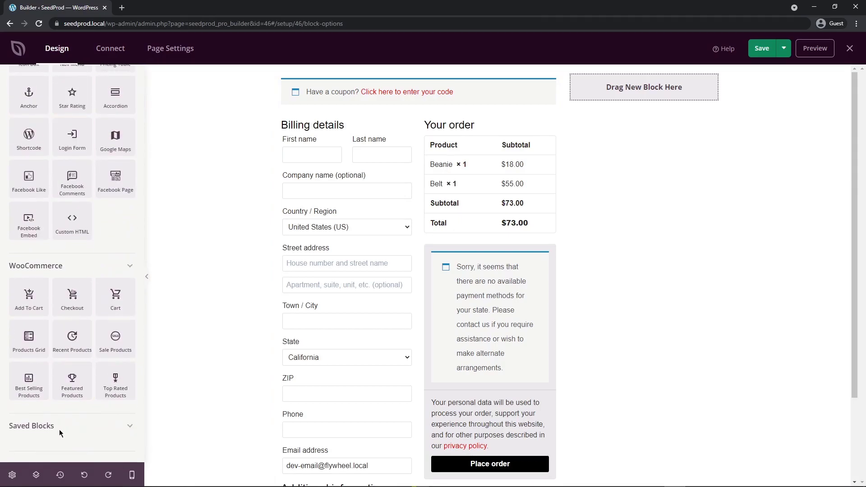
mouse_move(429, 95)
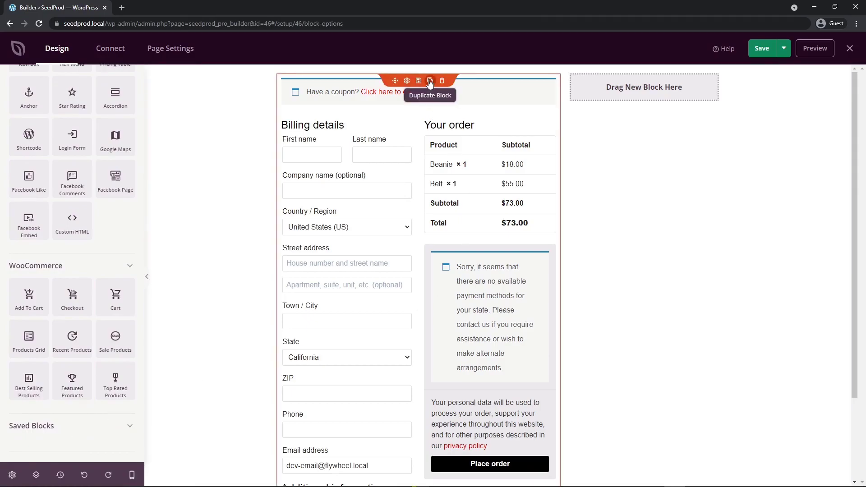
Step: Duplicate the Checkout block, delete the copy, and bring up the remaining block's settings
left_click(430, 81)
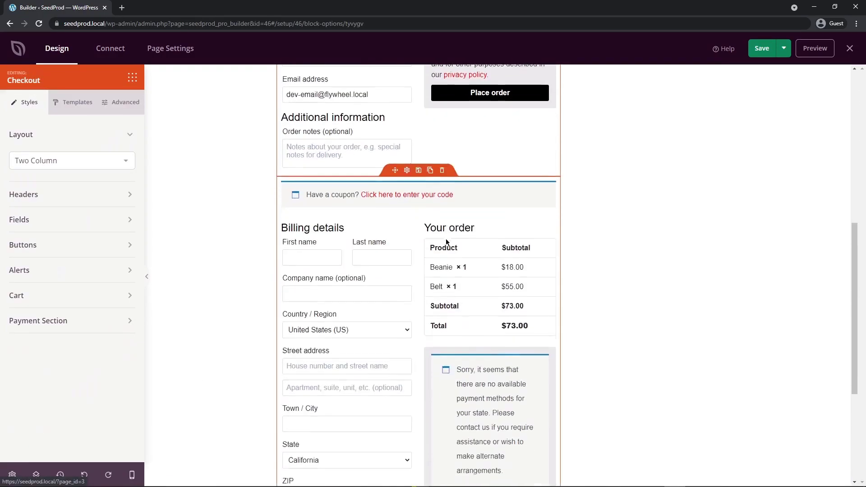
scroll(393, 285, "up", 2)
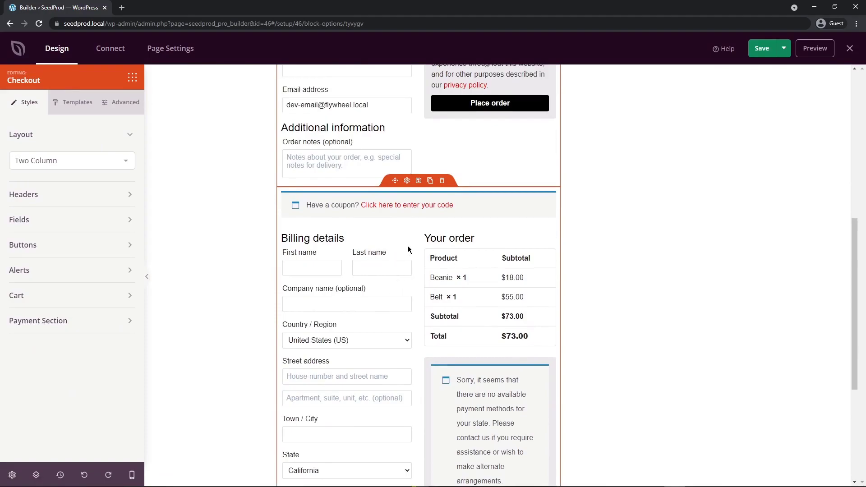
left_click(443, 181)
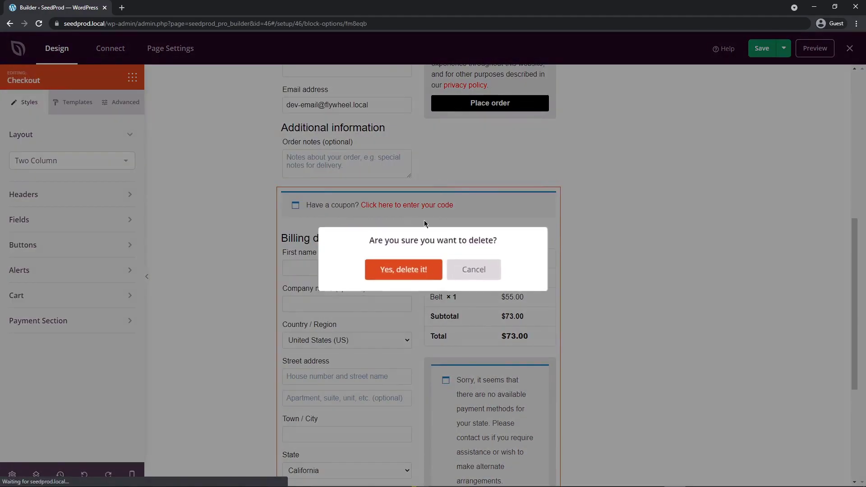
left_click(411, 272)
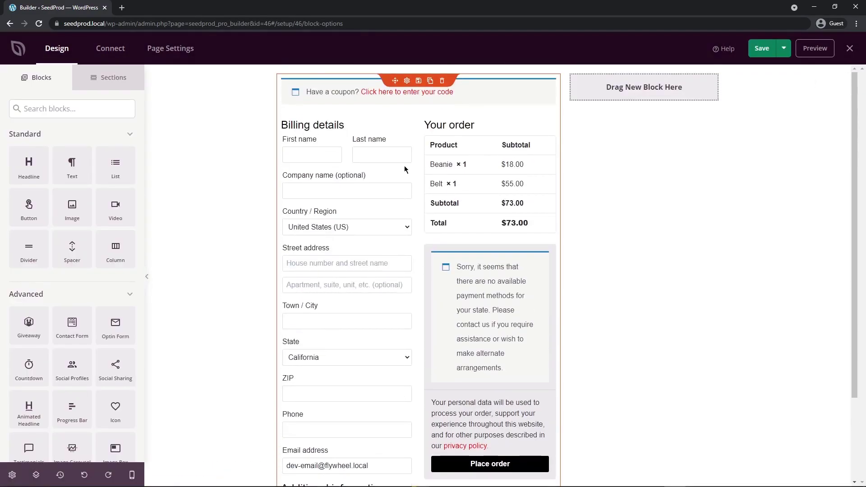
left_click(407, 81)
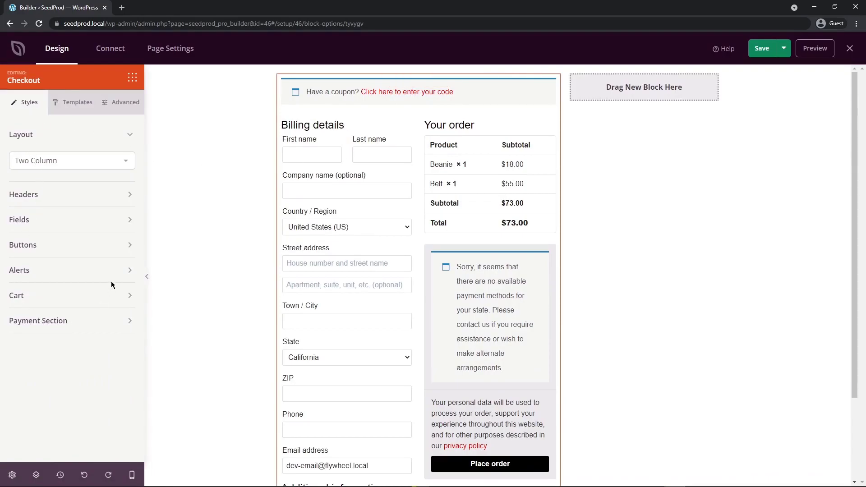
Step: Try the One Column checkout layout, revert to Two Column, then expand the Headers options
left_click(39, 162)
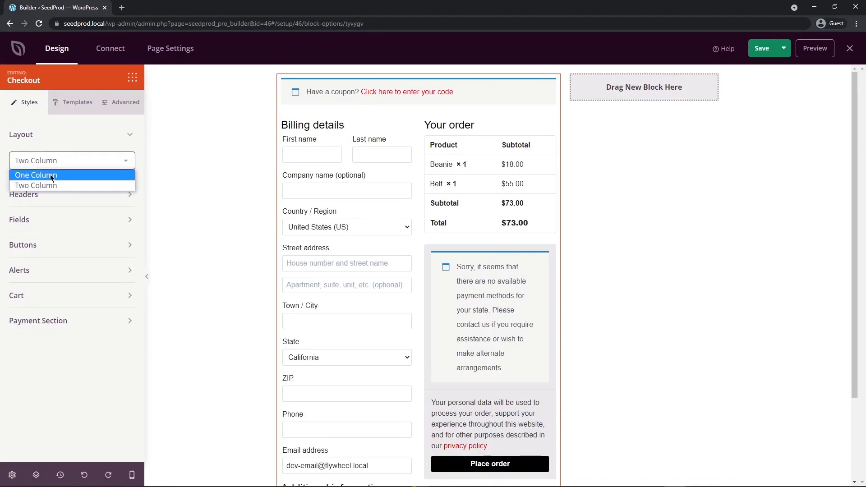
left_click(43, 174)
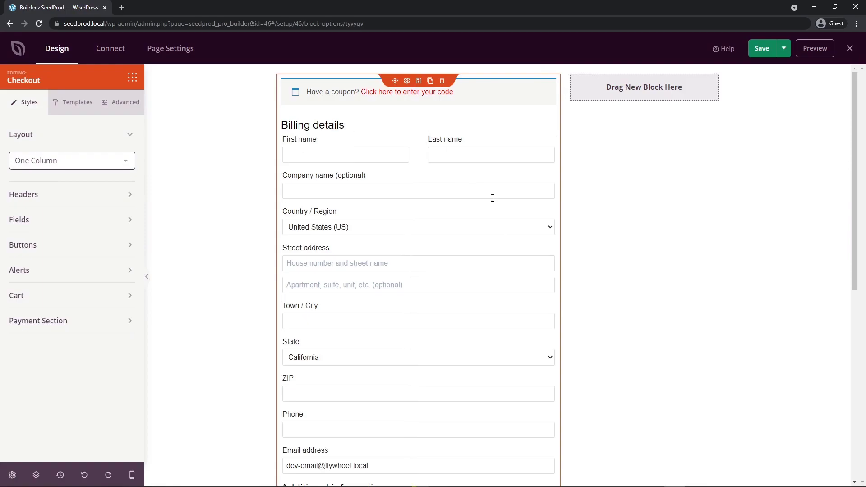
scroll(493, 198, "down", 8)
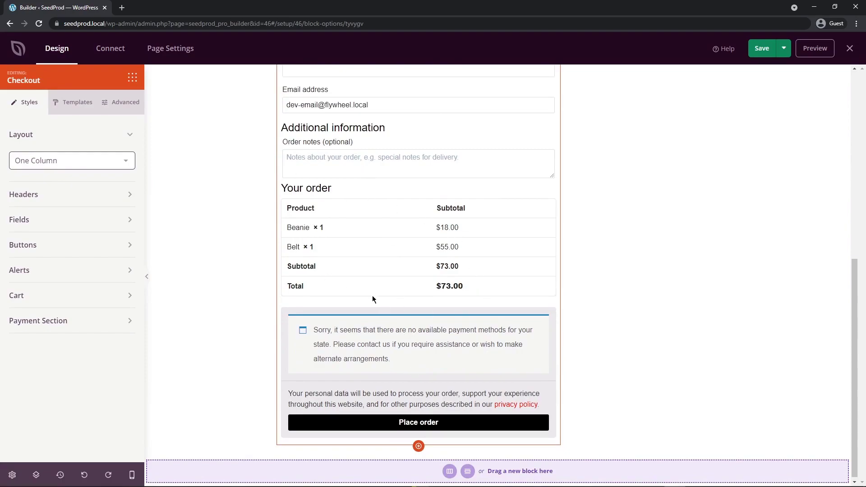
scroll(372, 299, "down", 1)
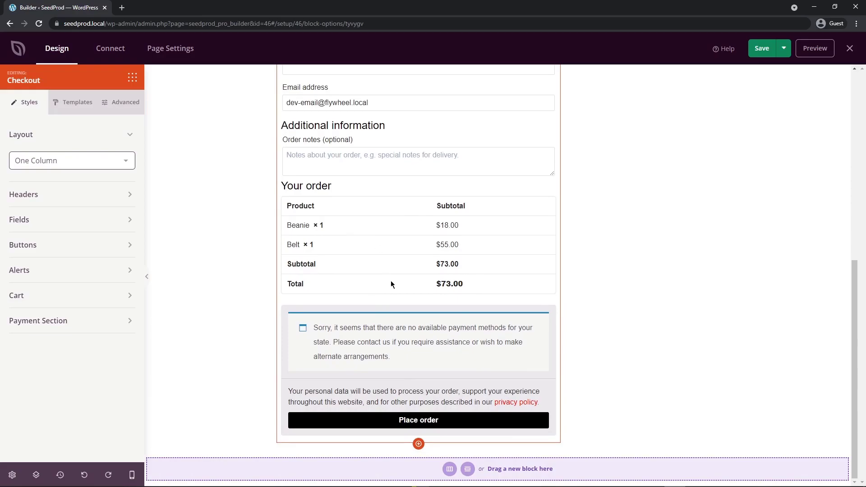
scroll(414, 354, "up", 8)
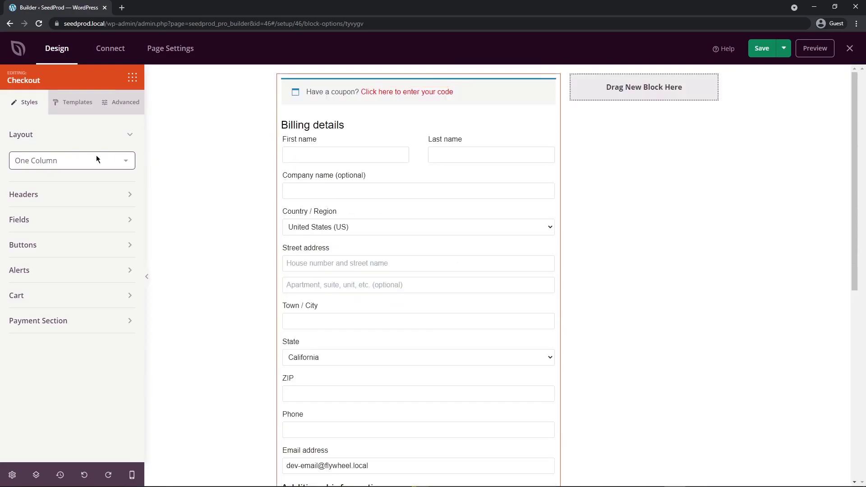
left_click(96, 161)
left_click(47, 186)
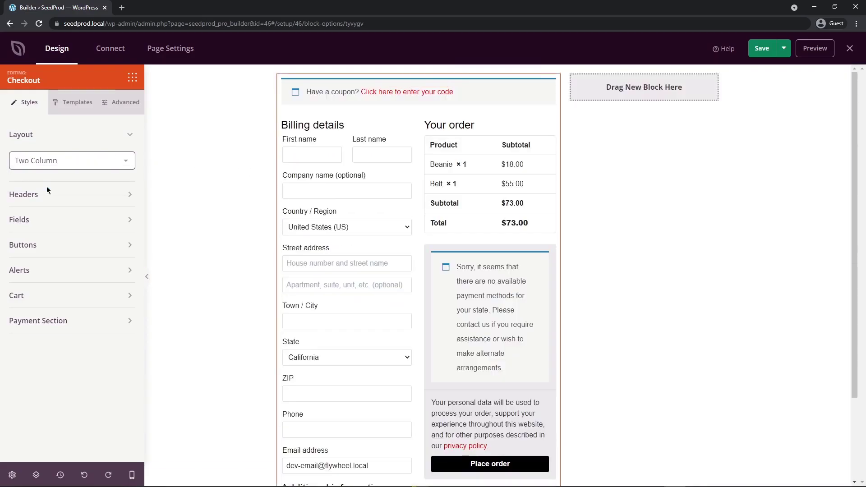
left_click(65, 141)
left_click(56, 160)
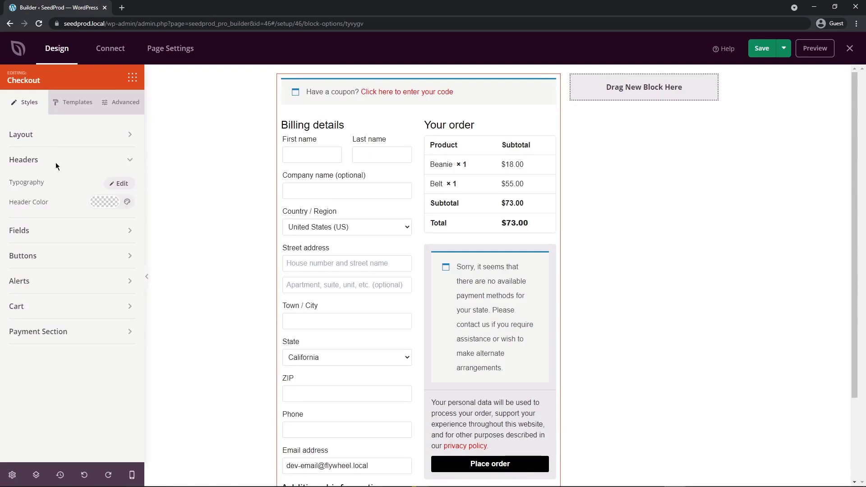
Step: Try a top field border width of 5 in the Fields options, then set it back to 1
left_click(126, 160)
left_click(63, 185)
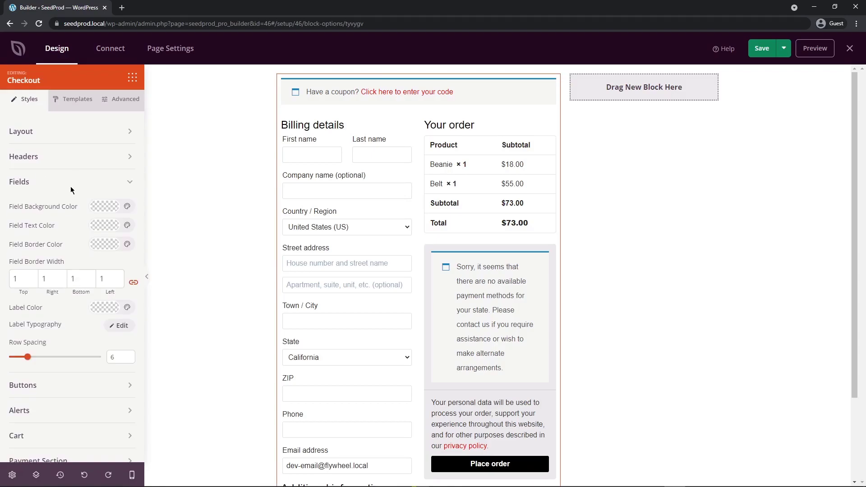
scroll(71, 194, "down", 1)
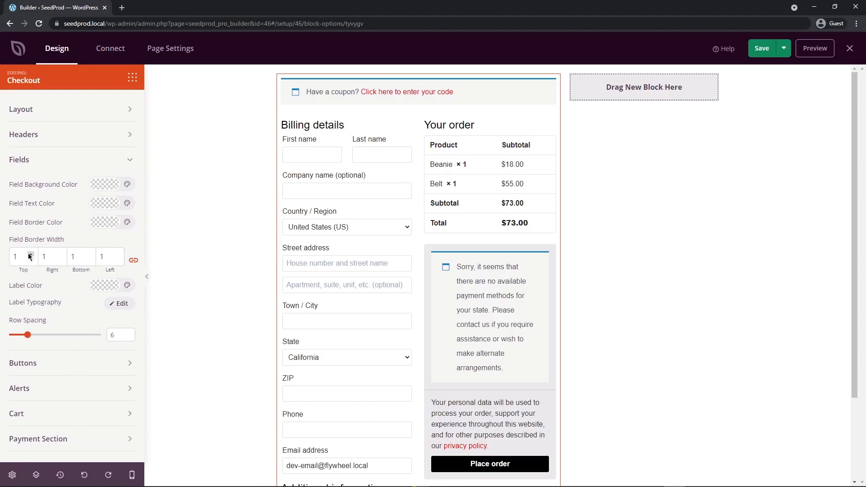
double_click(15, 256)
type("5")
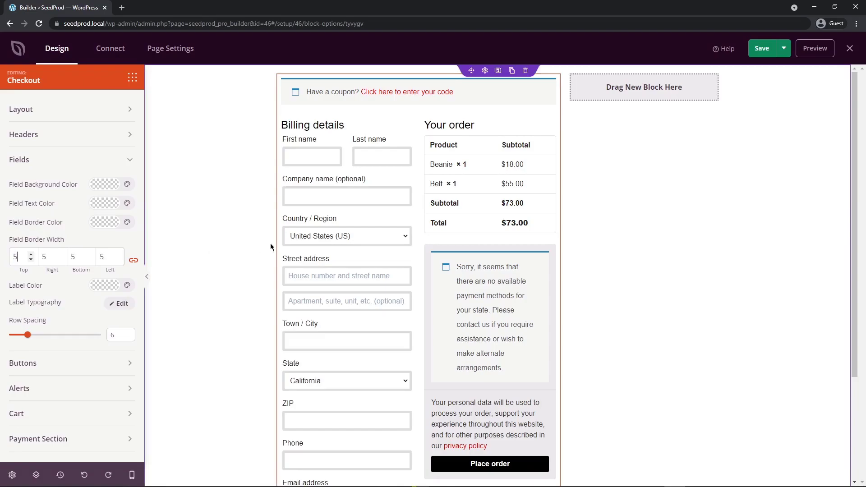
double_click(20, 259)
type("1")
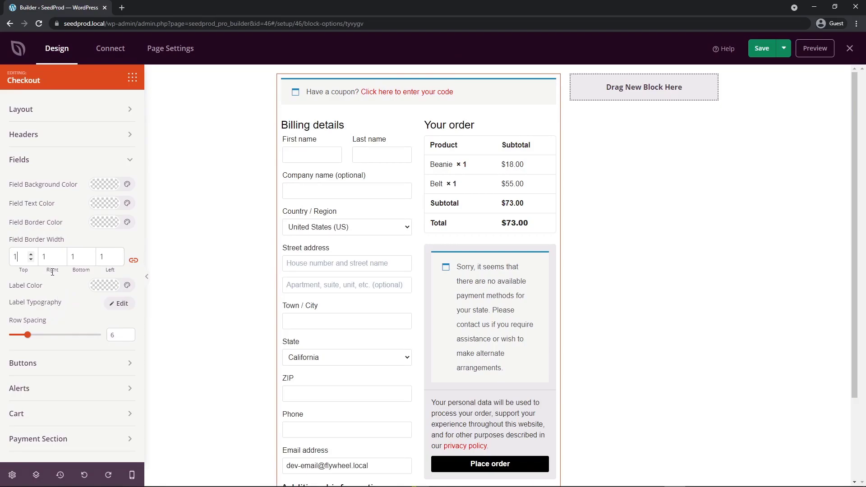
left_click(40, 160)
Step: Try the 2D, Vintage, Ghost and Link button styles for Place order, then return to Flat
left_click(36, 216)
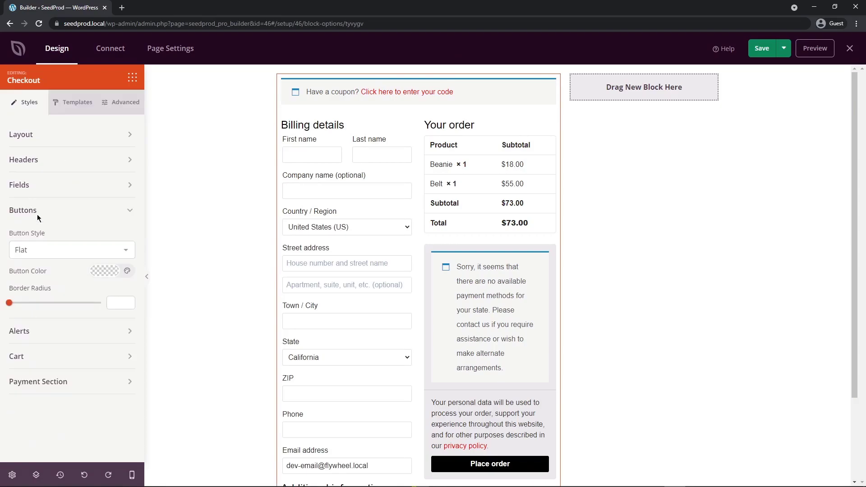
scroll(447, 285, "down", 3)
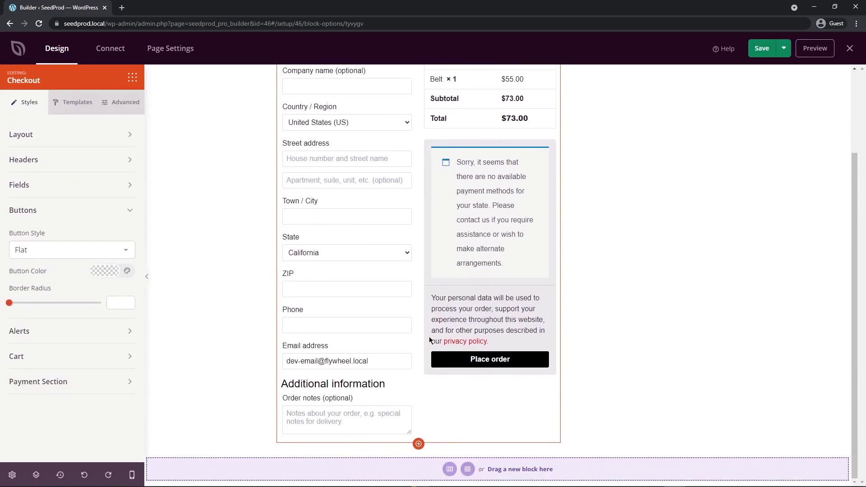
left_click(59, 250)
left_click(55, 274)
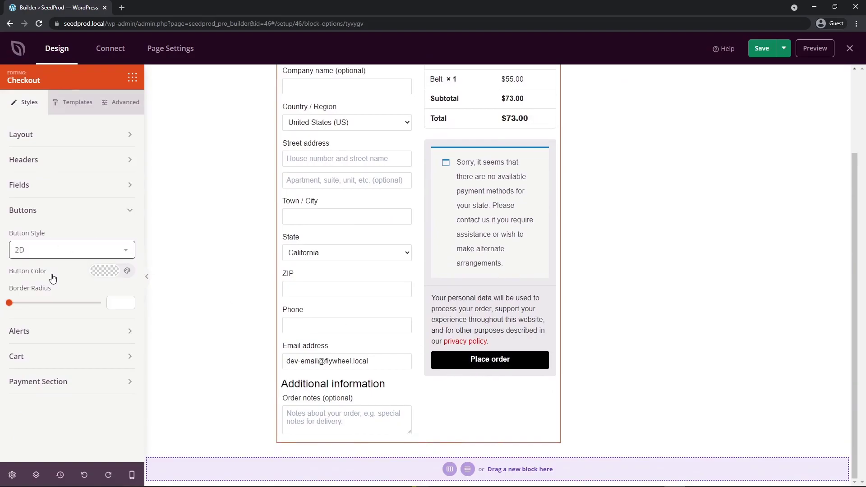
left_click(73, 256)
left_click(52, 285)
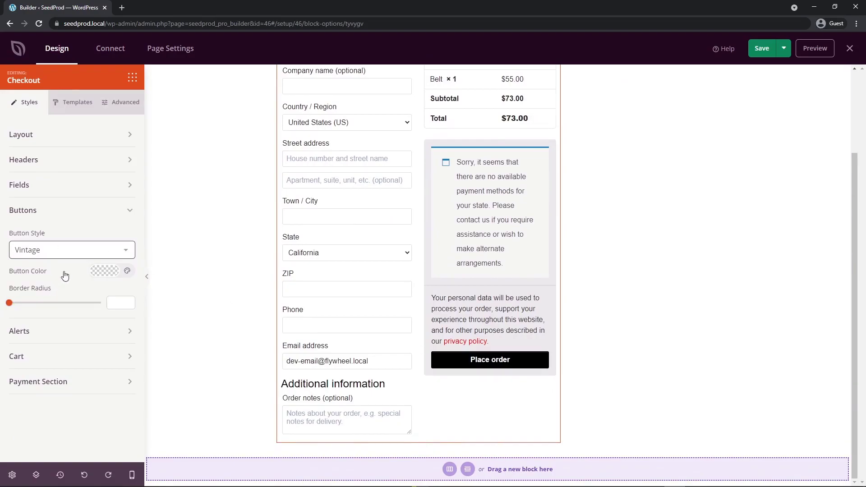
left_click(81, 254)
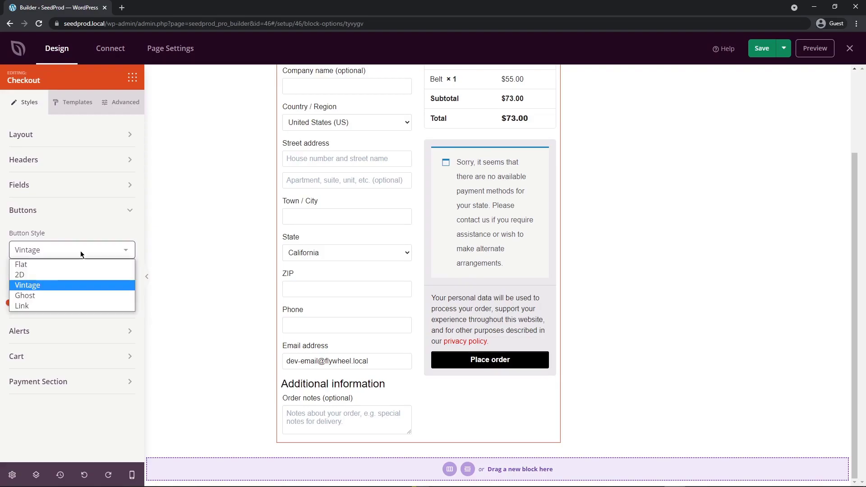
left_click(54, 295)
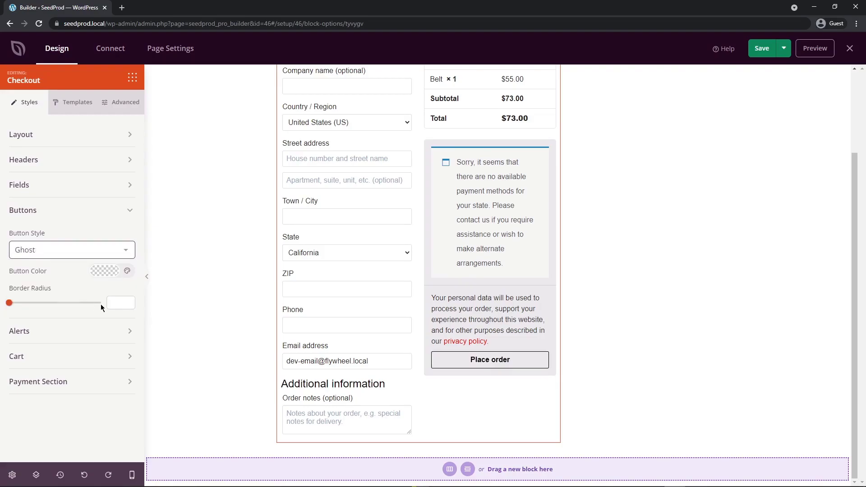
left_click(49, 252)
left_click(39, 306)
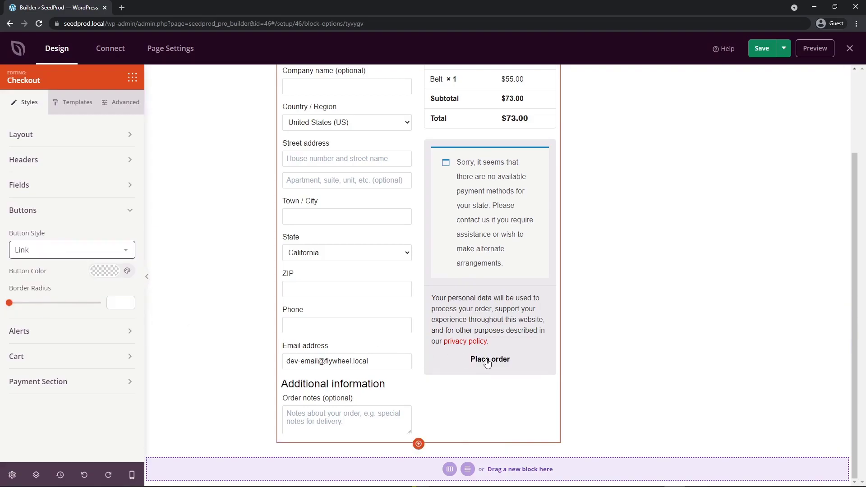
left_click(95, 255)
left_click(21, 264)
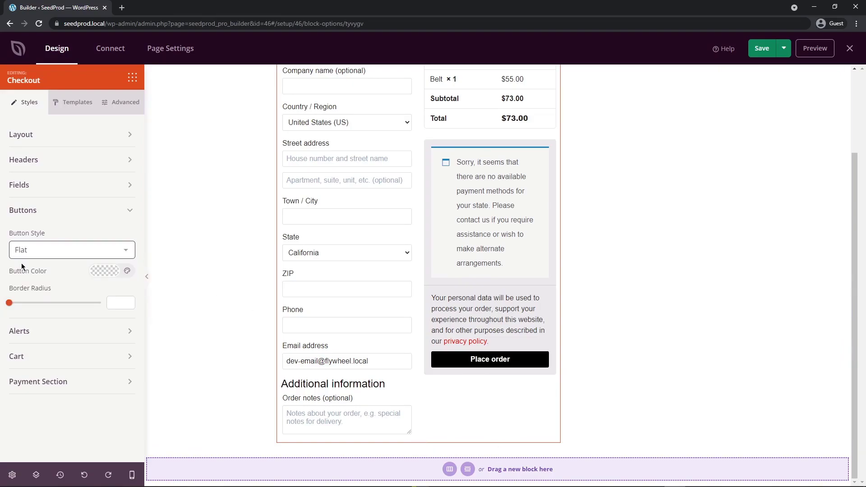
Step: Try a red Place order button colour, then clear it back to black
left_click(104, 271)
left_click(134, 304)
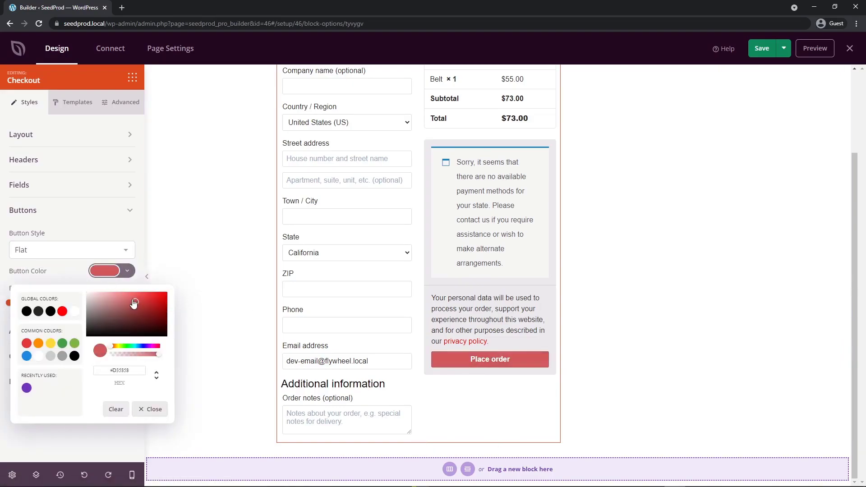
mouse_move(134, 303)
left_mouse_down()
mouse_move(156, 315)
mouse_move(132, 311)
mouse_move(138, 307)
left_mouse_up()
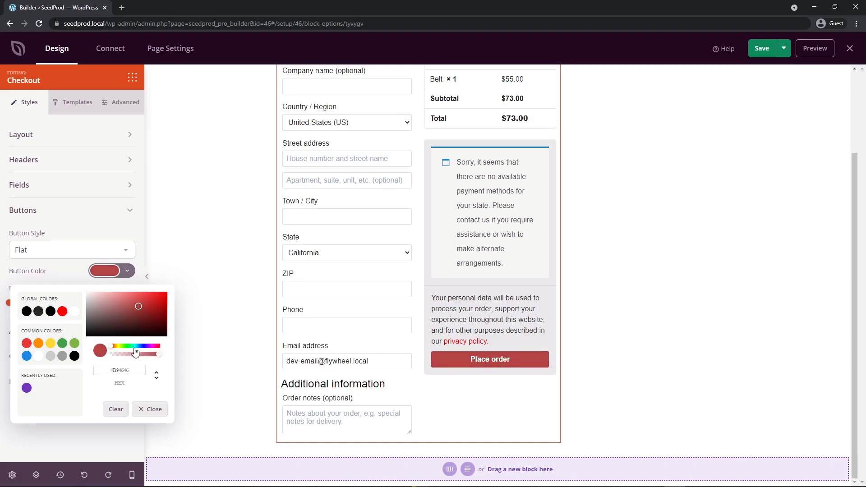
left_click(116, 409)
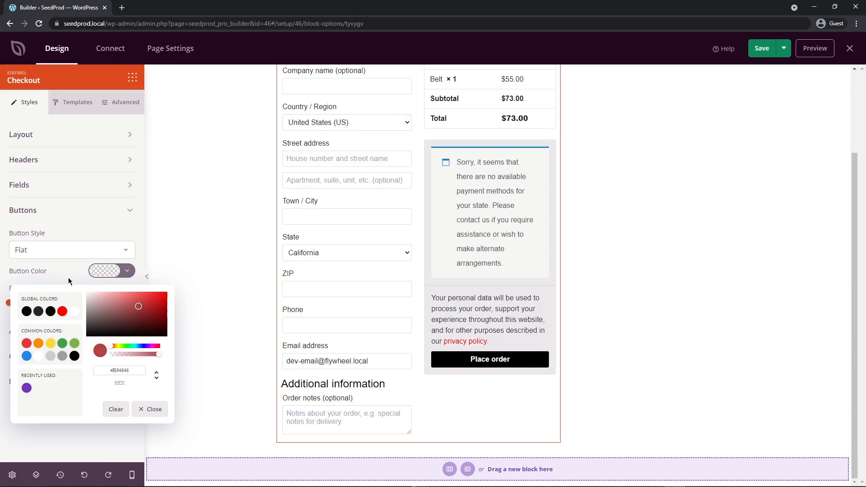
left_click(44, 274)
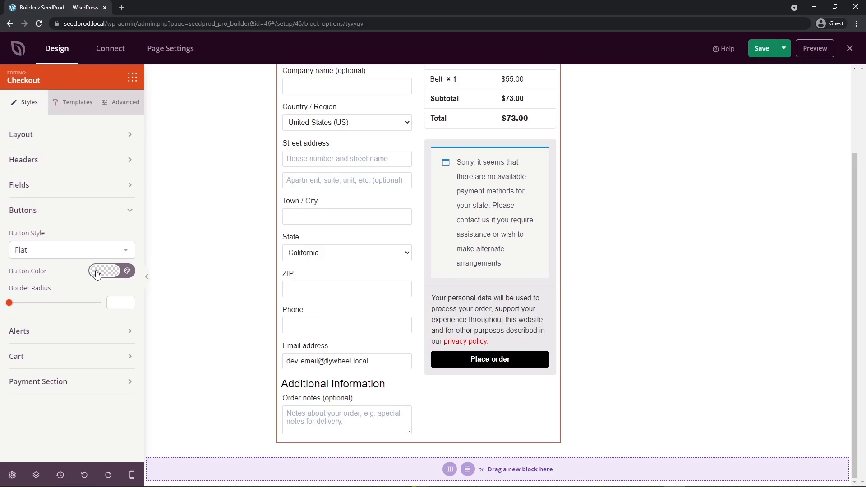
left_click(55, 273)
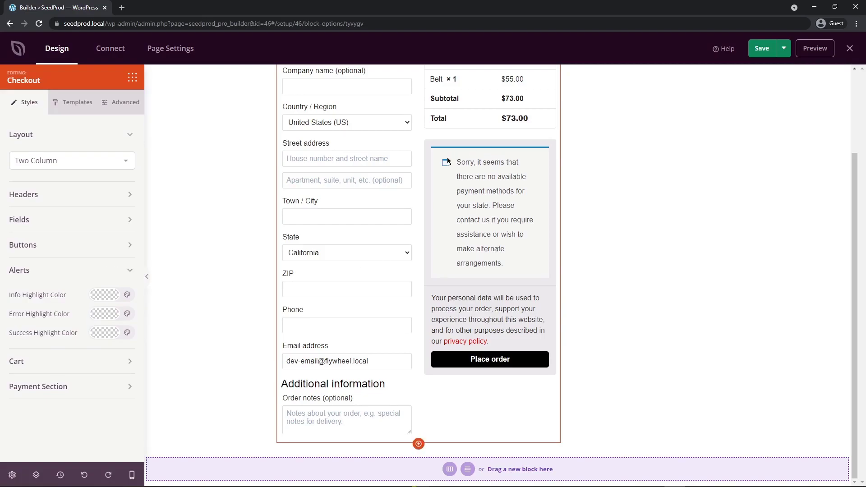
Step: Try red, lime and olive for the Info Highlight Color, then clear it to default blue
scroll(471, 175, "up", 3)
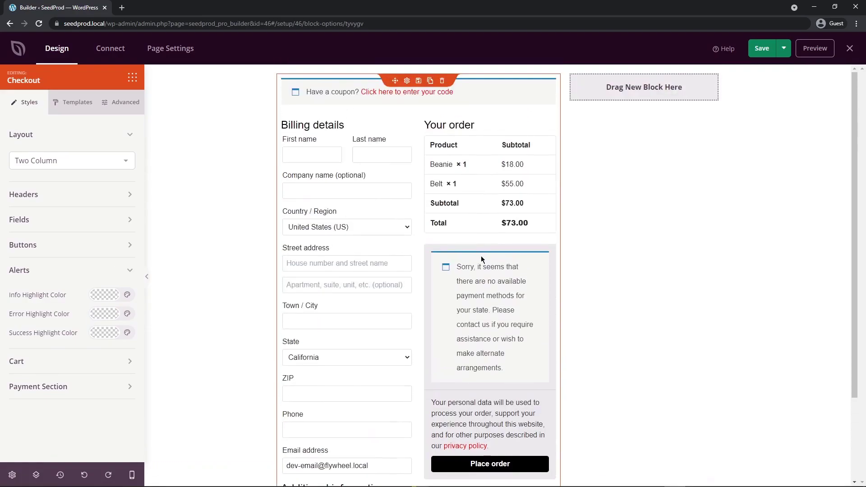
left_click(109, 295)
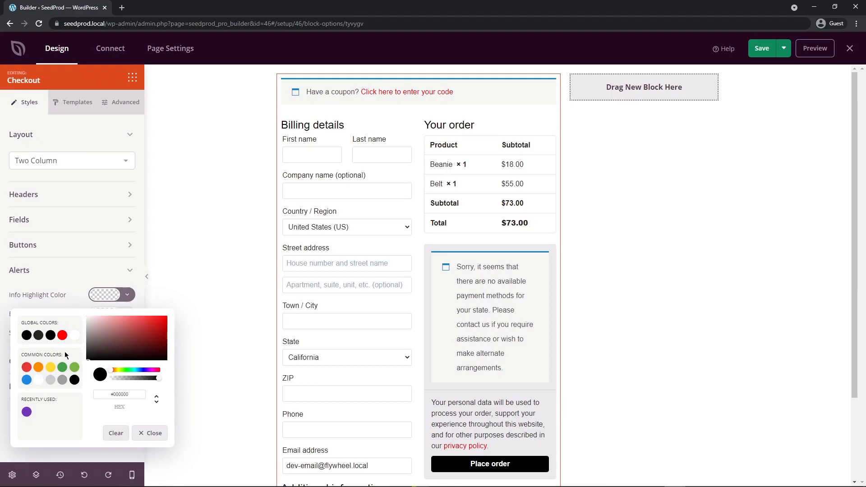
left_click(62, 336)
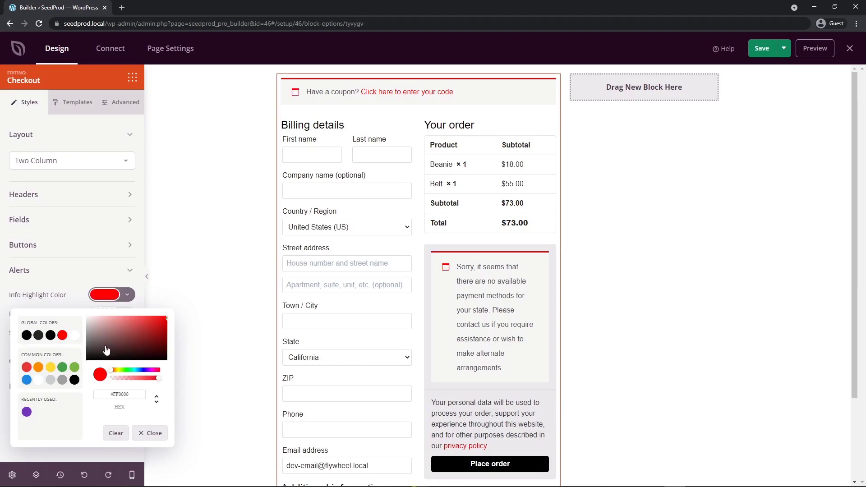
left_click(121, 370)
mouse_move(136, 347)
left_mouse_down()
mouse_move(156, 339)
mouse_move(136, 313)
mouse_move(169, 331)
left_mouse_up()
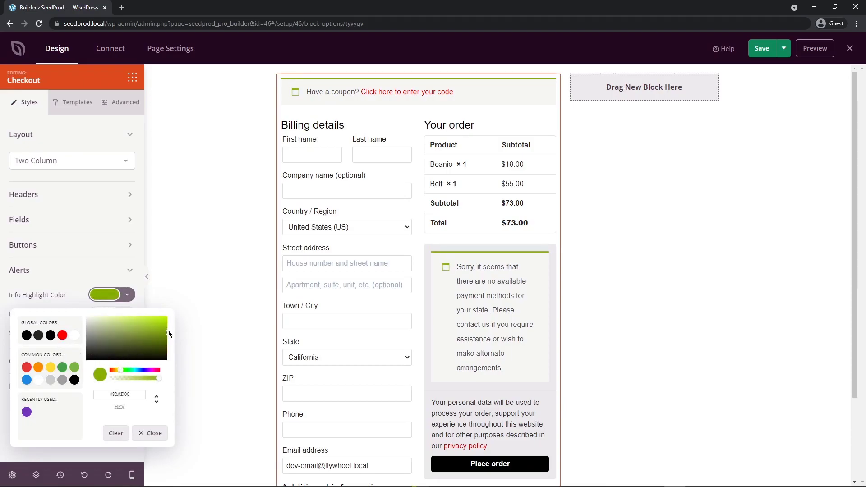
left_click(27, 368)
left_click(115, 434)
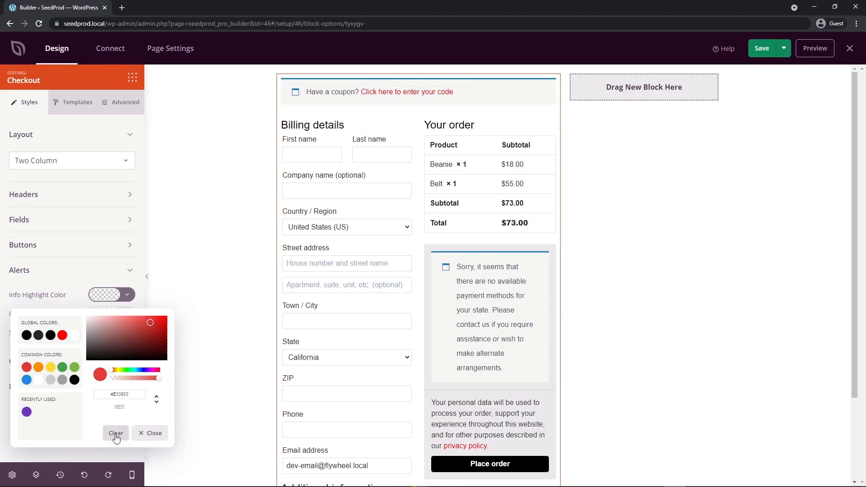
Step: Look through the Cart and Payment Section style settings, then open the Blocks library
left_click(63, 271)
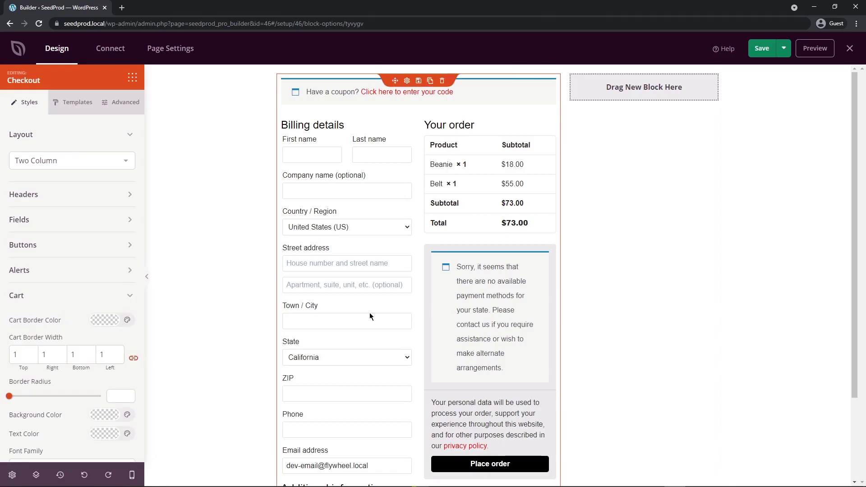
scroll(381, 323, "down", 2)
scroll(381, 323, "up", 2)
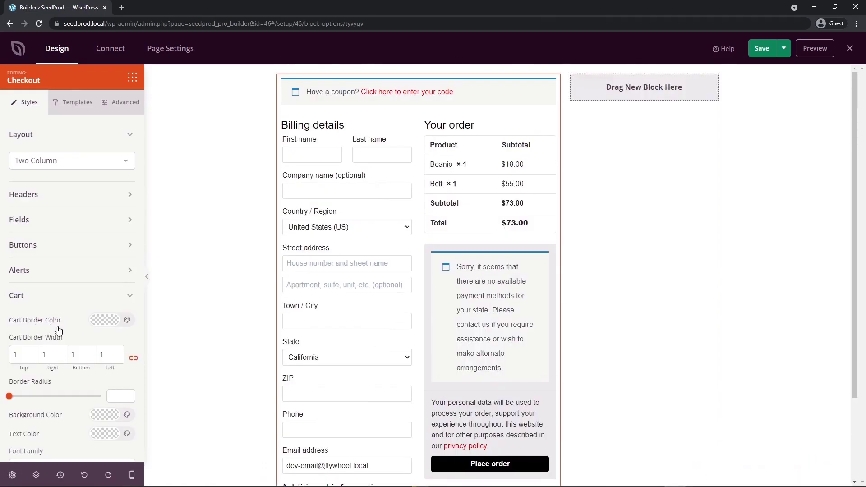
scroll(59, 325, "down", 3)
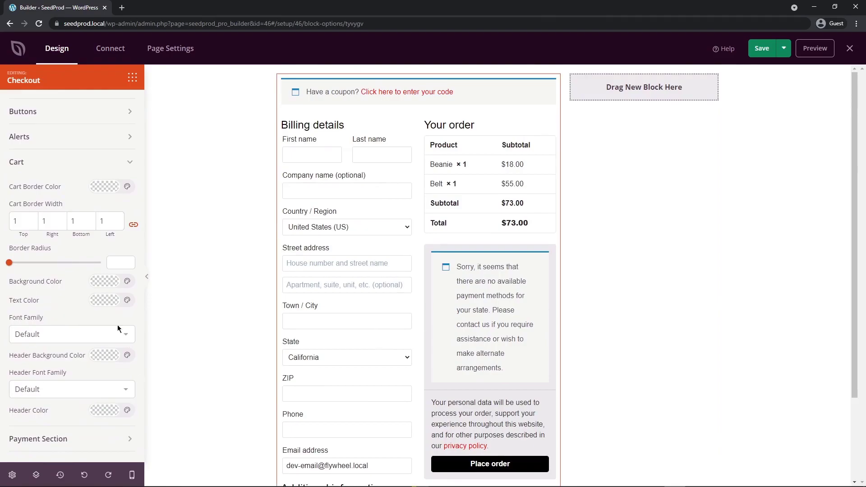
left_click(102, 439)
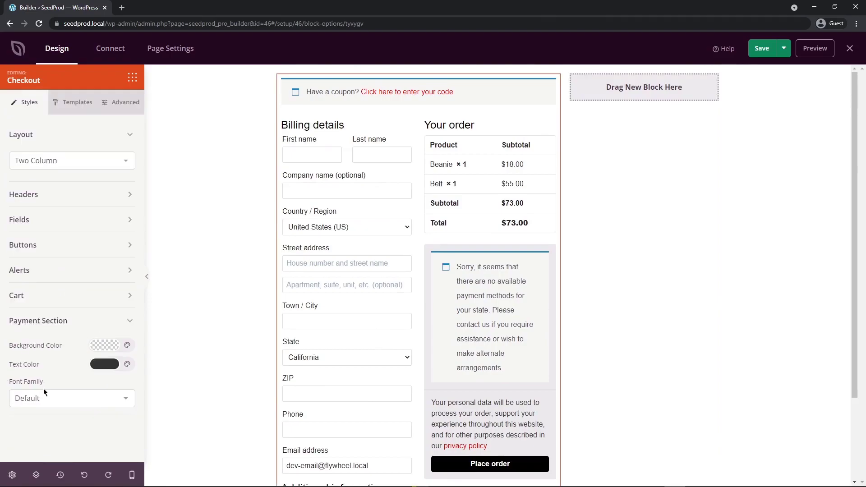
left_click(400, 364)
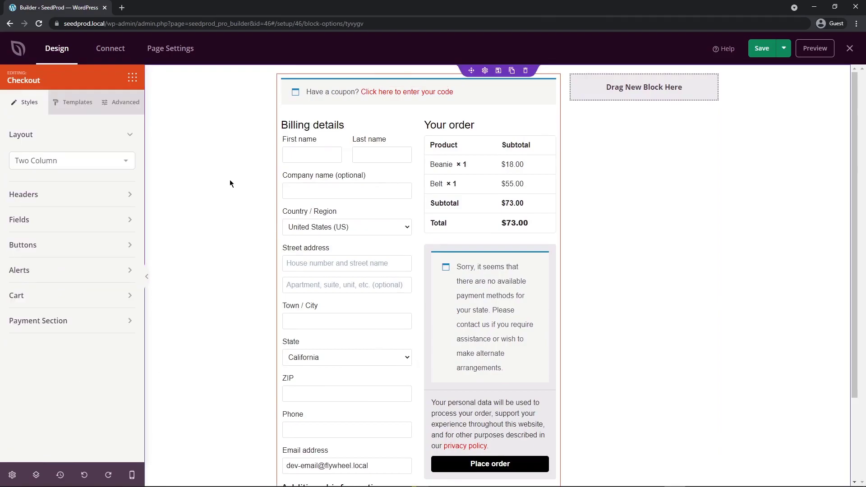
left_click(132, 78)
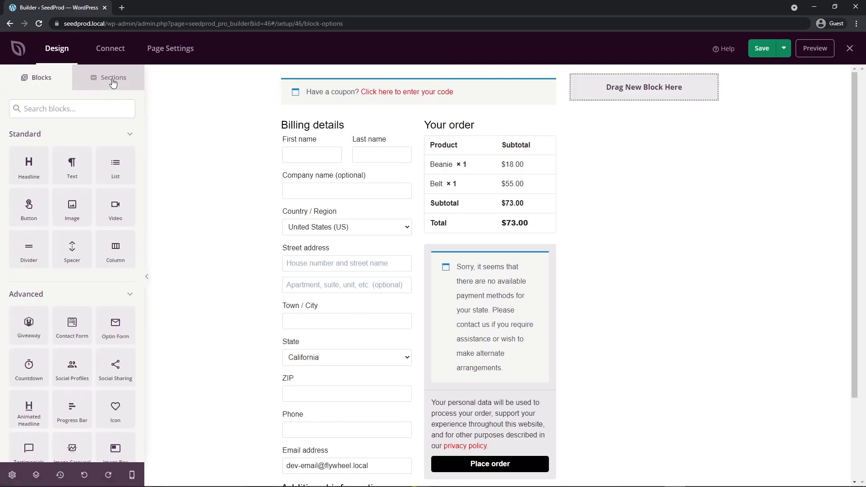
Step: Insert the Header 1 template from the Header sections and drag it to the top of the page
left_click(113, 83)
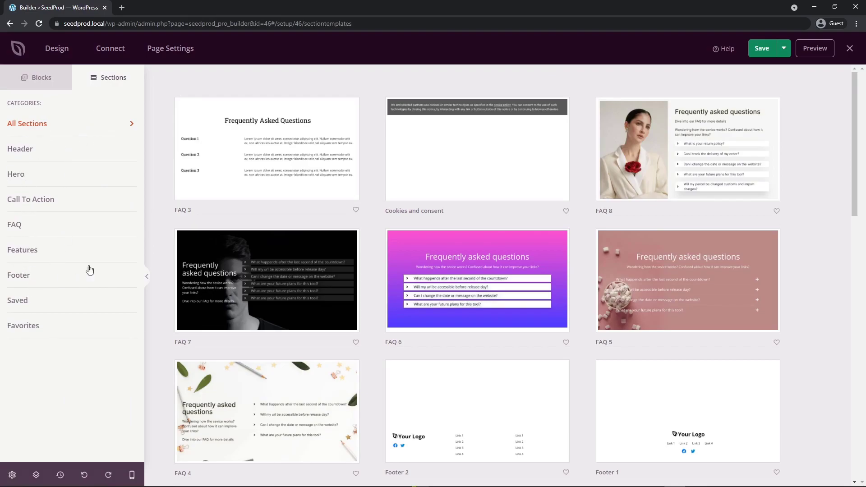
left_click(22, 152)
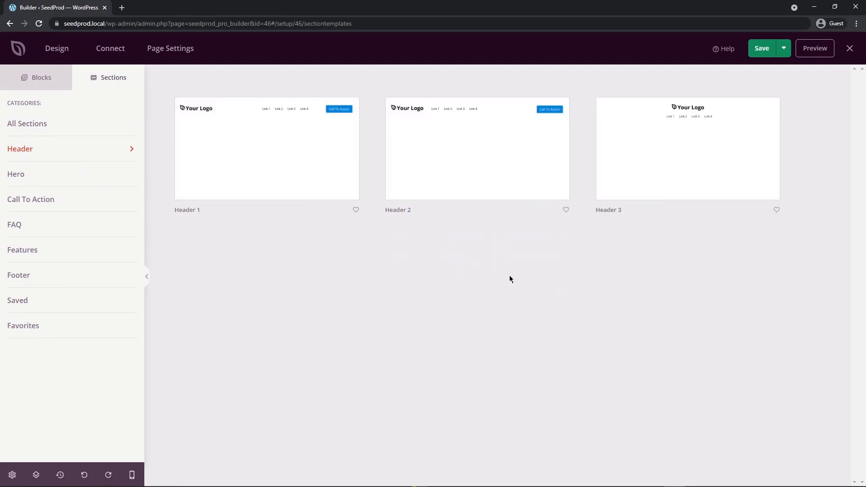
mouse_move(269, 187)
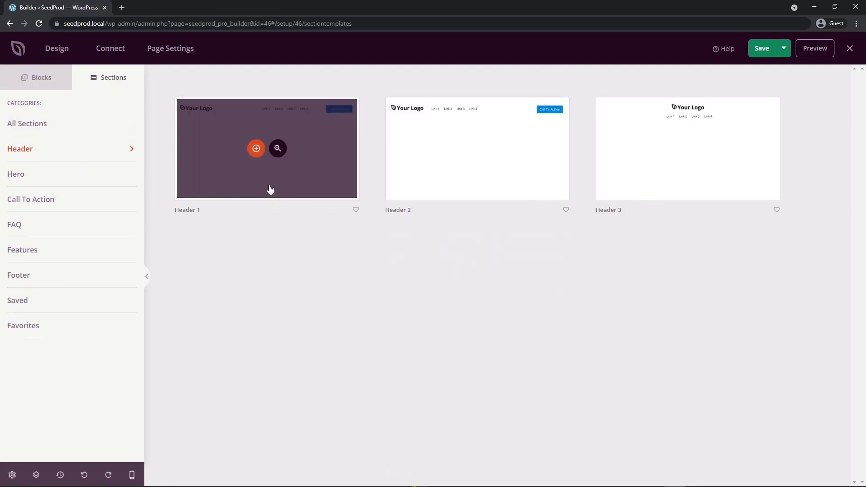
left_click(256, 149)
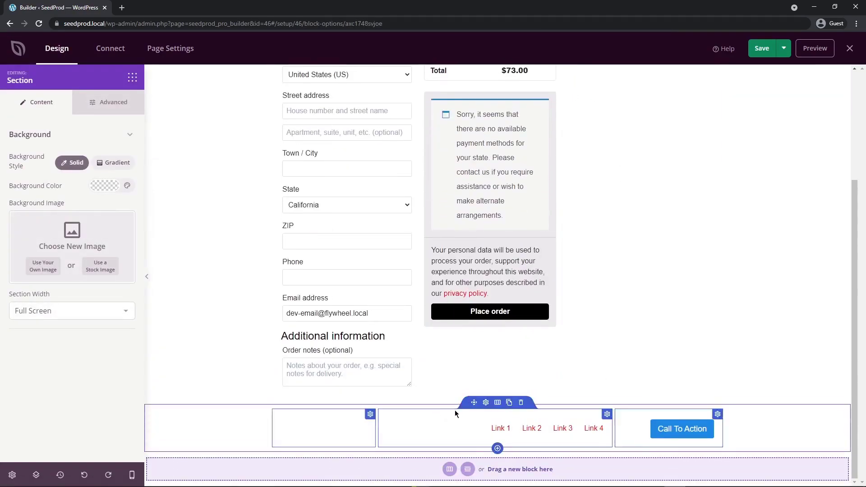
left_click_drag(471, 400, 492, 84)
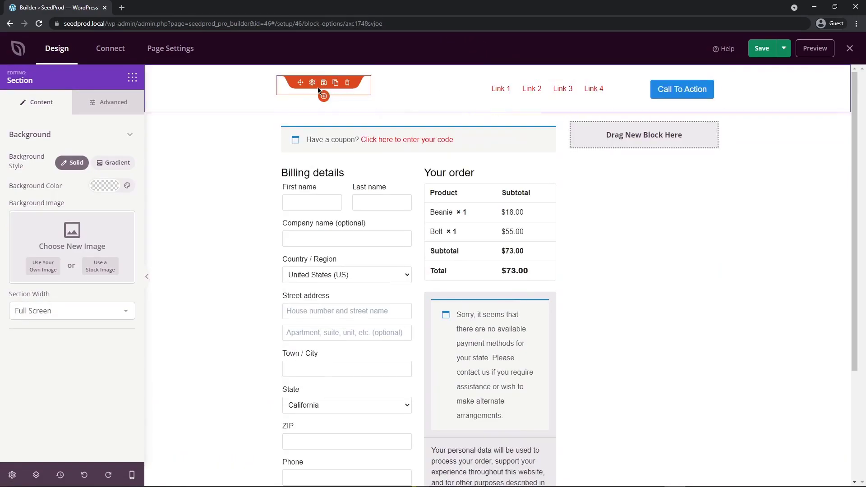
Step: Set the header's image to the SeedProd logo from the media library
left_click(313, 84)
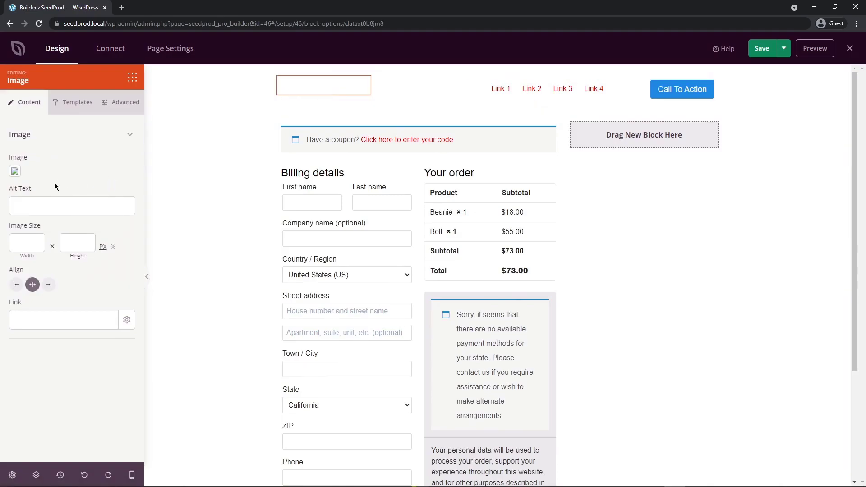
left_click(16, 175)
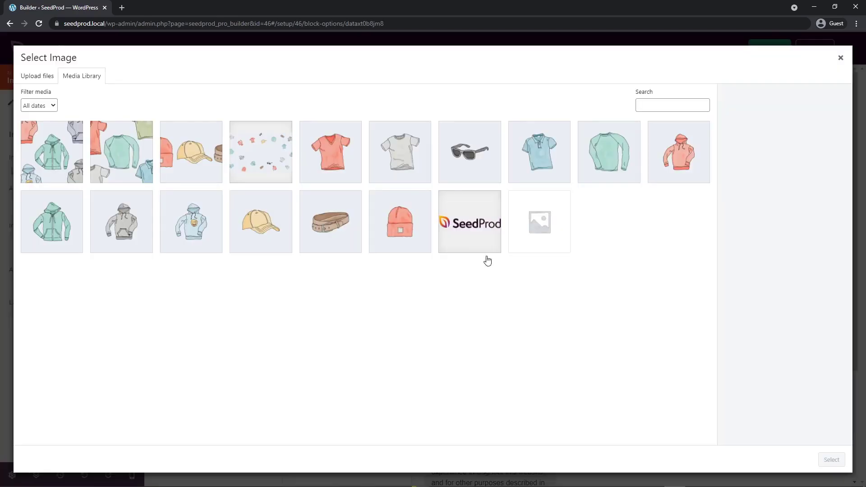
left_click(480, 231)
left_click(832, 459)
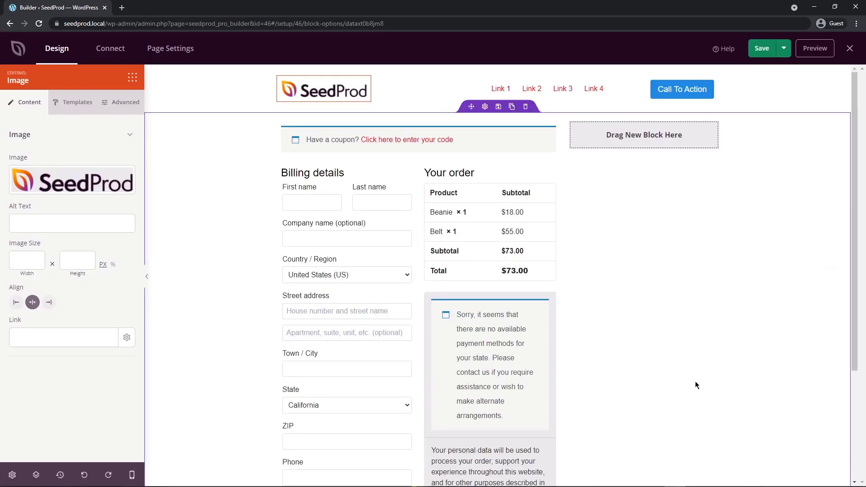
Step: Relabel the first nav menu link 'Hoodies' and clear the pasted link URL
mouse_move(445, 90)
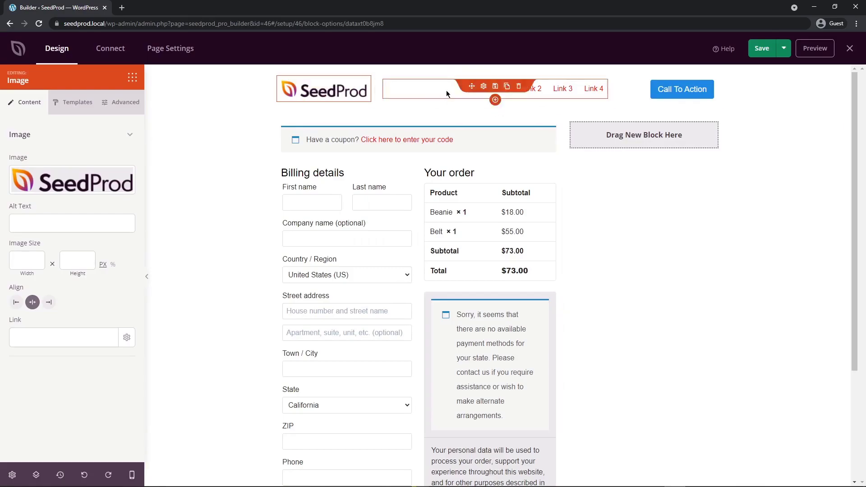
left_click(484, 87)
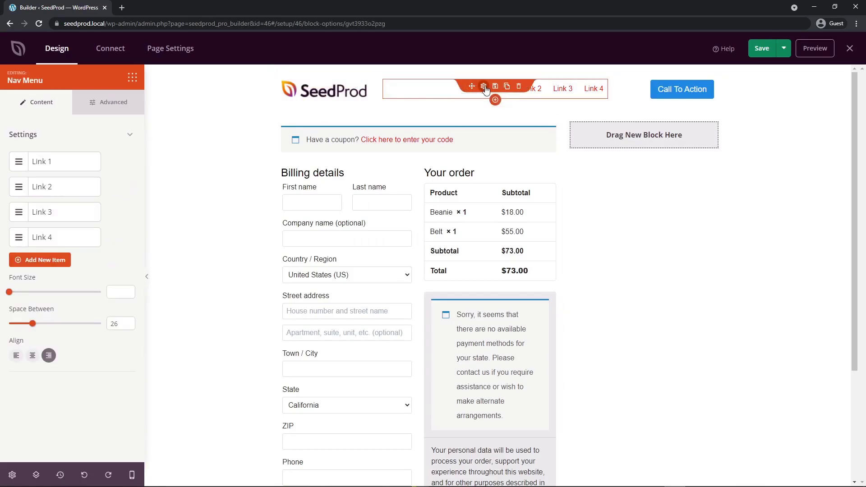
left_click(33, 161)
left_click_drag(50, 200, 0, 200)
type("H")
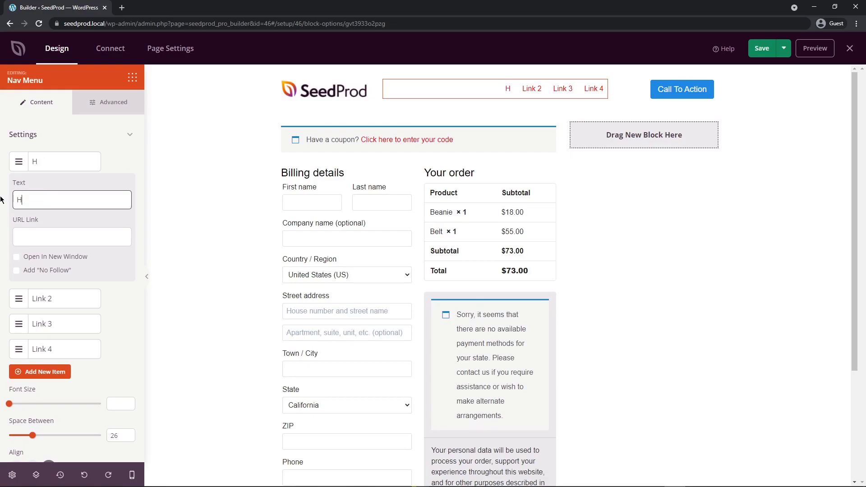
type("oodies")
left_click(43, 237)
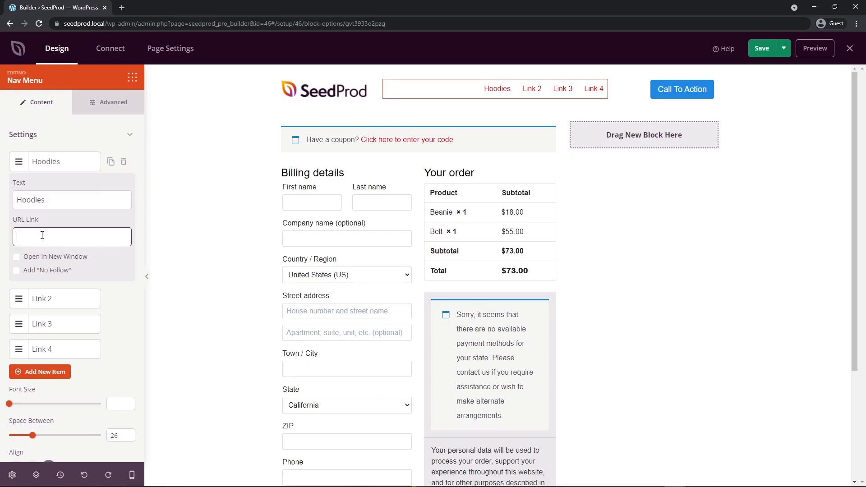
type("http://seedprod.local/product-category/hoodies/")
left_click_drag(43, 236, 16, 237)
left_click(70, 237)
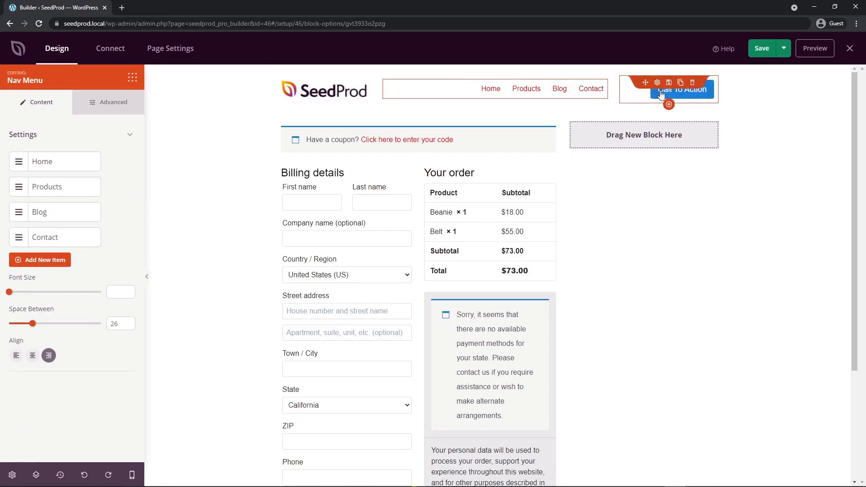
Step: Delete the header's Call To Action button and drag a Social Profiles block into its place
left_click(657, 84)
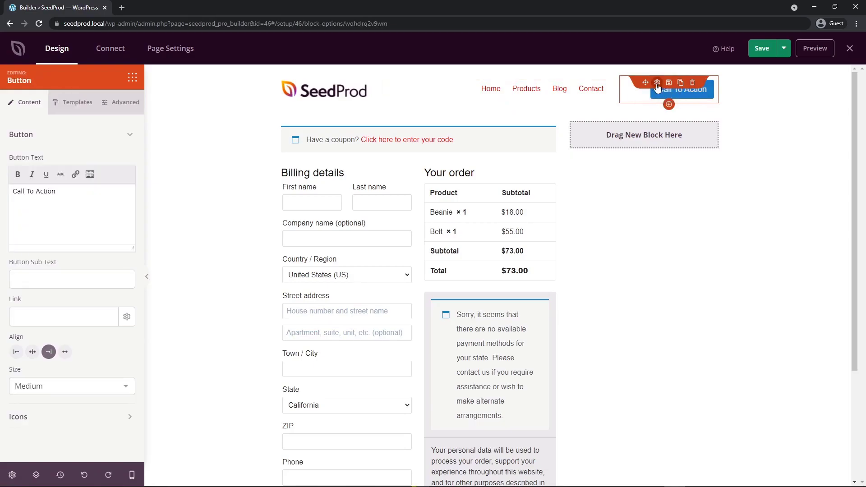
left_click(693, 82)
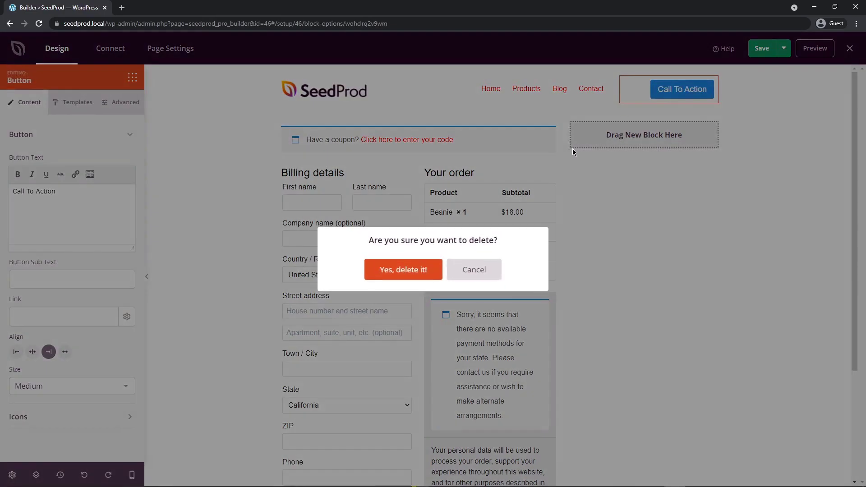
left_click(423, 272)
scroll(71, 316, "down", 2)
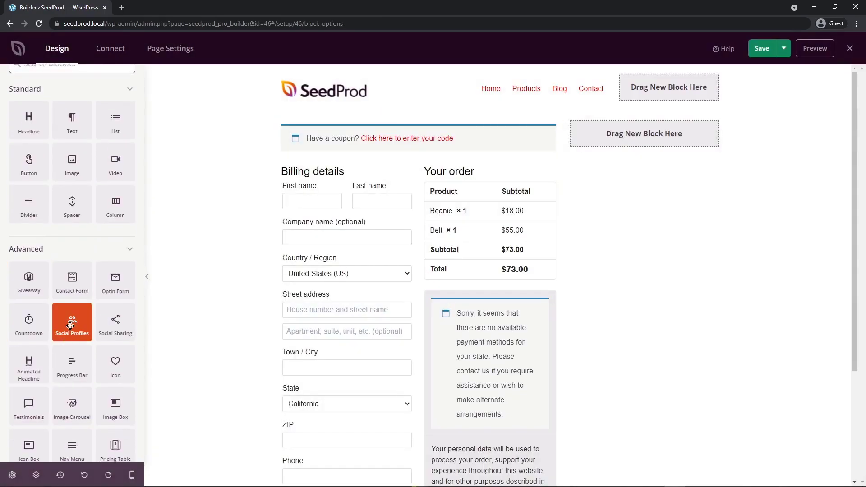
left_click_drag(70, 325, 667, 94)
Step: Try adding an extra social network entry, then remove it again
mouse_move(663, 90)
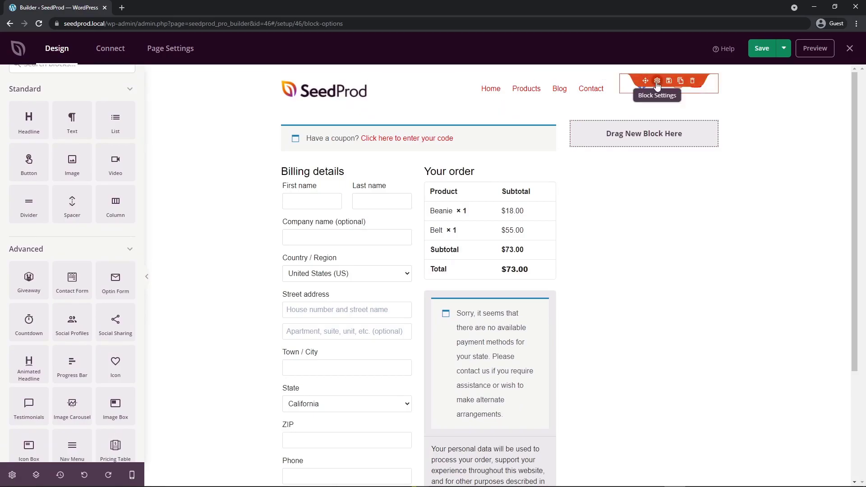
left_click(657, 84)
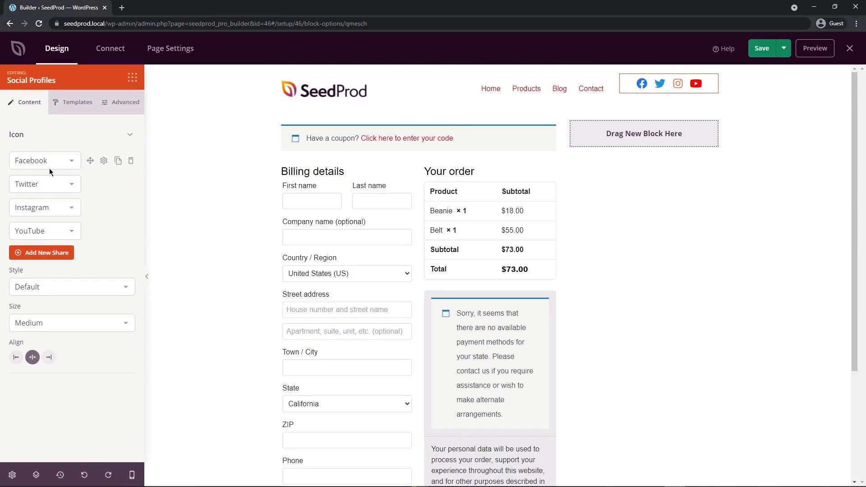
left_click(45, 254)
left_click(58, 255)
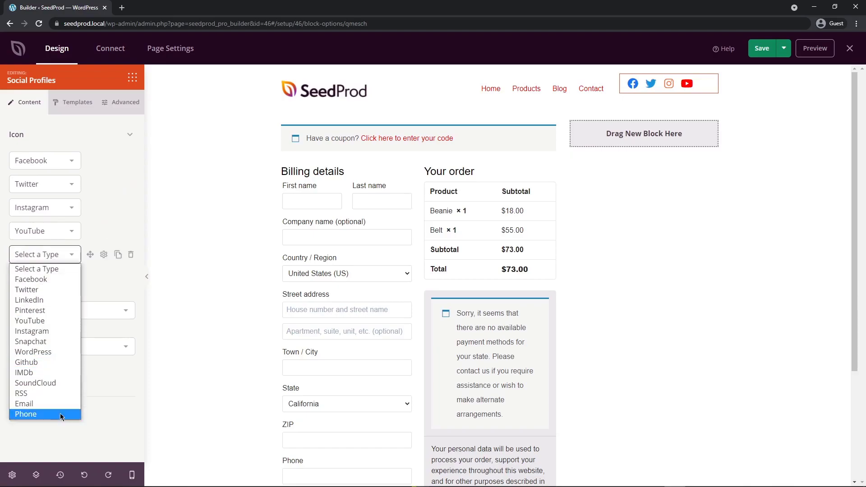
left_click(90, 255)
mouse_move(91, 255)
left_mouse_down()
mouse_move(94, 186)
mouse_move(90, 254)
left_mouse_up()
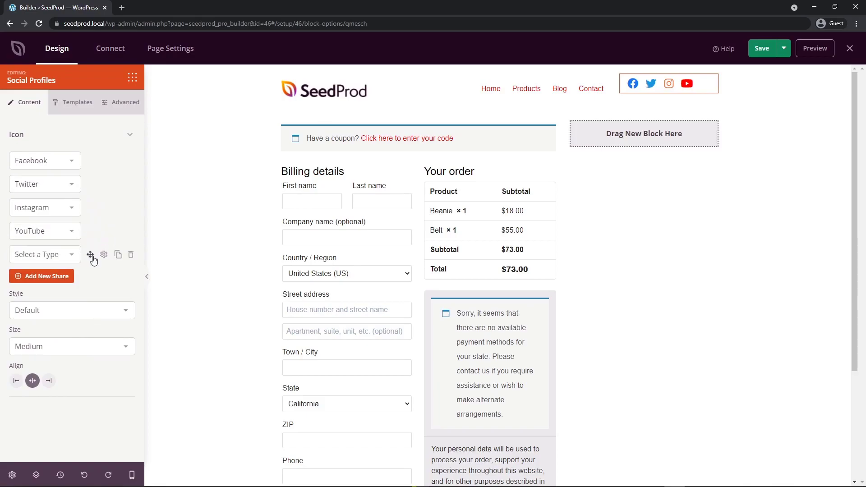
left_click(130, 255)
Step: Keep the Default icon style, set the icons to medium size and align them right
left_click(51, 287)
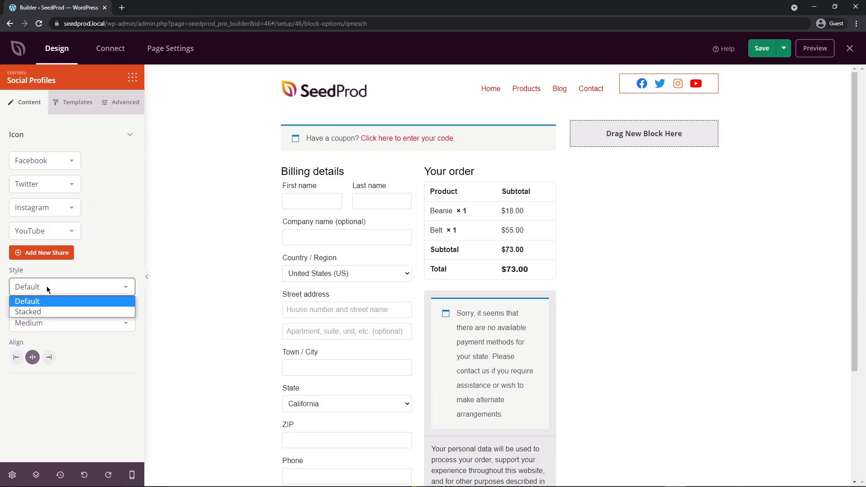
left_click(42, 306)
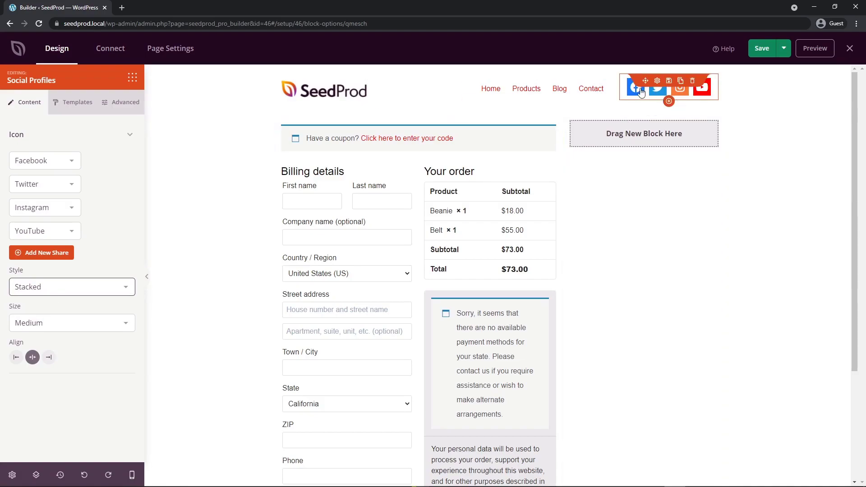
key("Up")
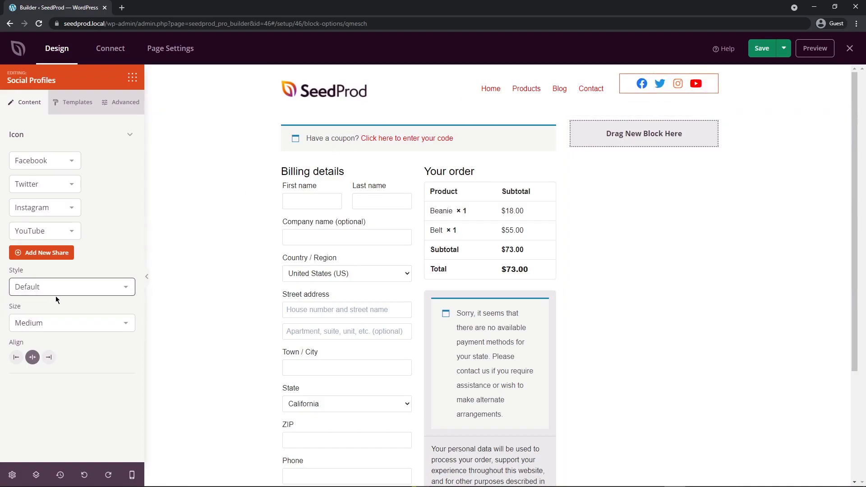
left_click(98, 323)
left_click(52, 359)
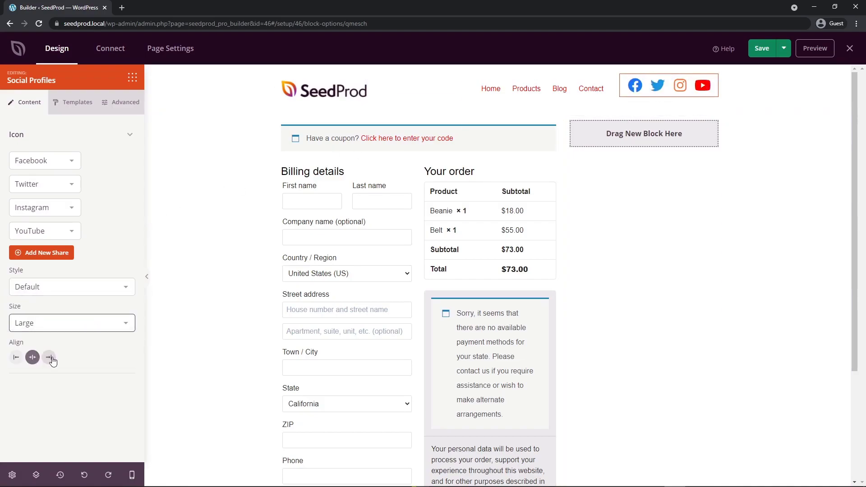
left_click(62, 330)
left_click(54, 337)
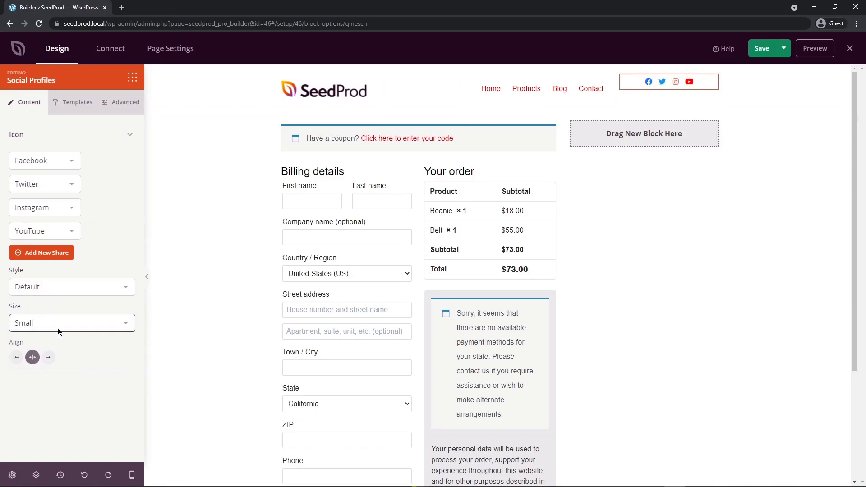
left_click(58, 331)
left_click(45, 348)
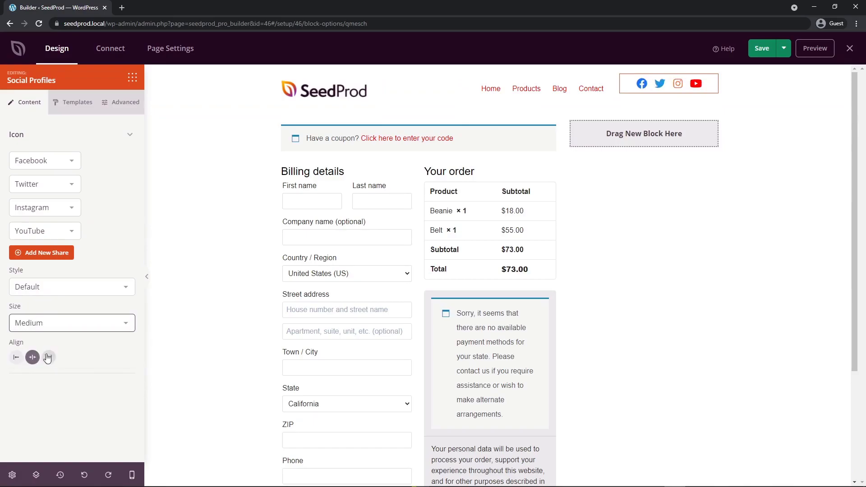
left_click(17, 358)
left_click(32, 358)
left_click(48, 357)
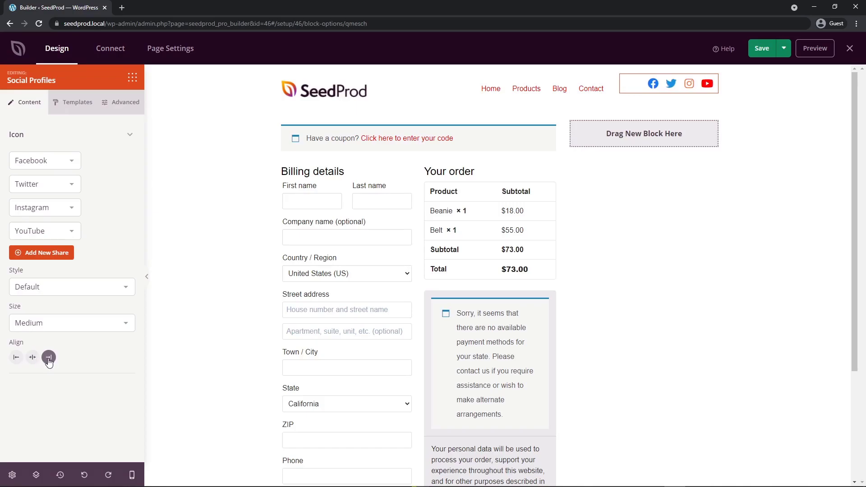
Step: Adjust the gap between the social icons and give them an 11 top margin
left_click(74, 104)
scroll(82, 188, "down", 2)
left_click(83, 189)
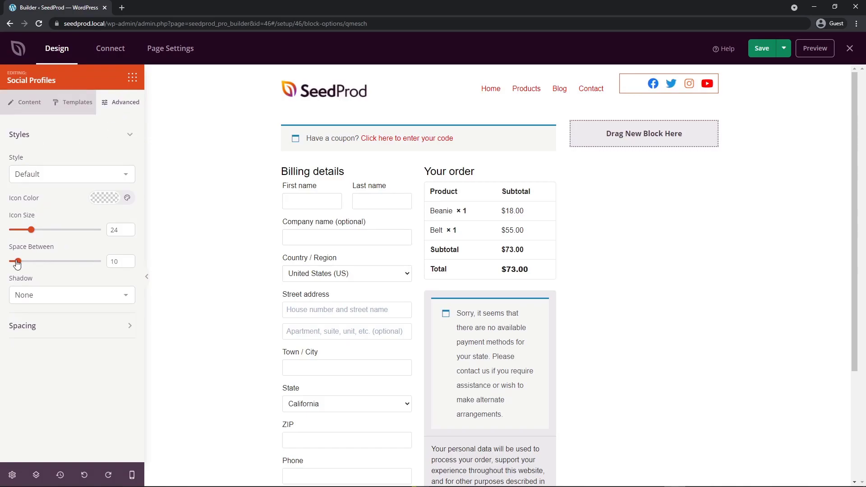
mouse_move(17, 264)
left_mouse_down()
mouse_move(42, 262)
mouse_move(18, 263)
left_mouse_up()
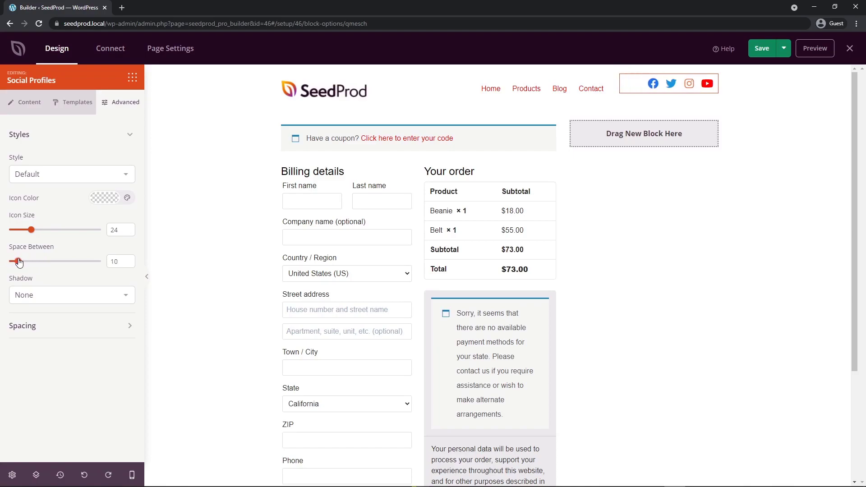
left_click(30, 327)
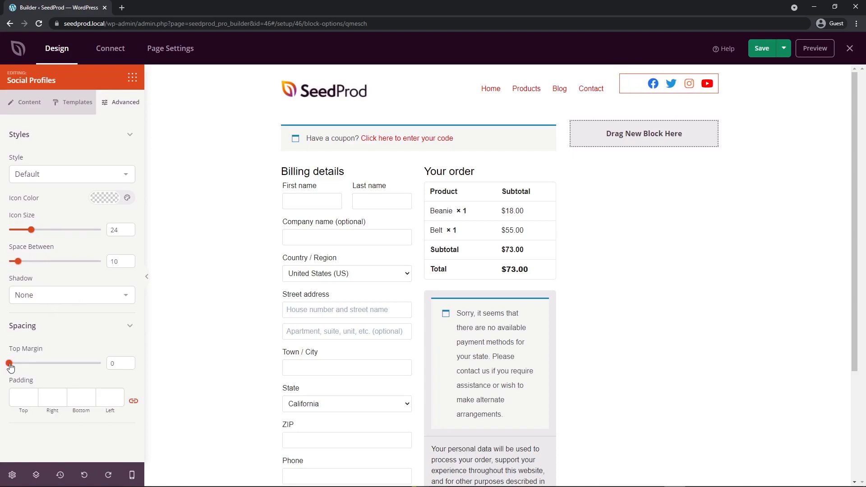
left_click_drag(11, 367, 16, 367)
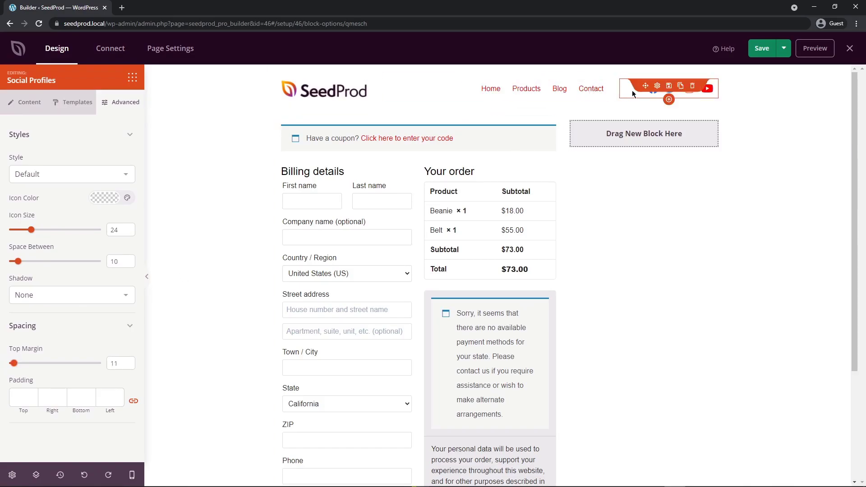
left_click(159, 101)
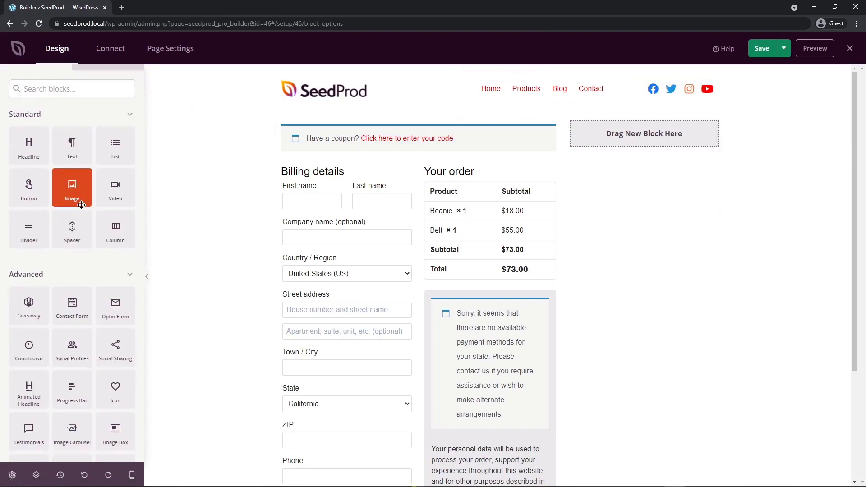
Step: Add a Products Grid block in the right column beside the checkout form
scroll(81, 206, "down", 8)
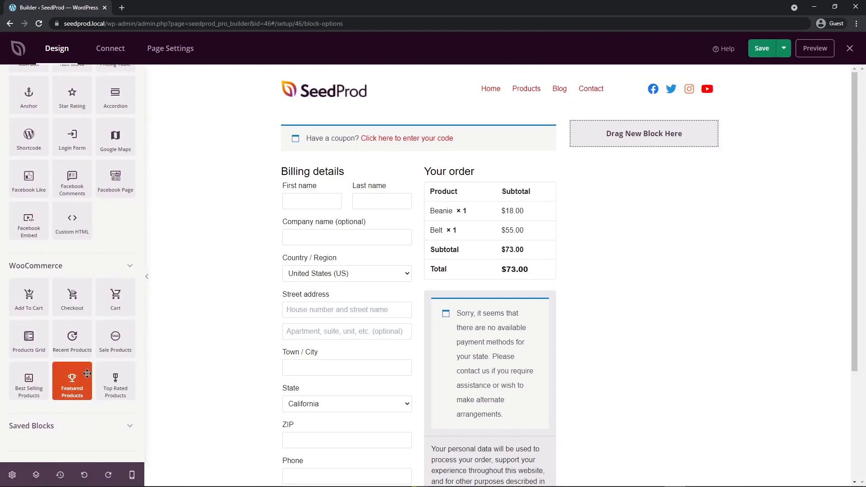
left_click_drag(30, 340, 646, 135)
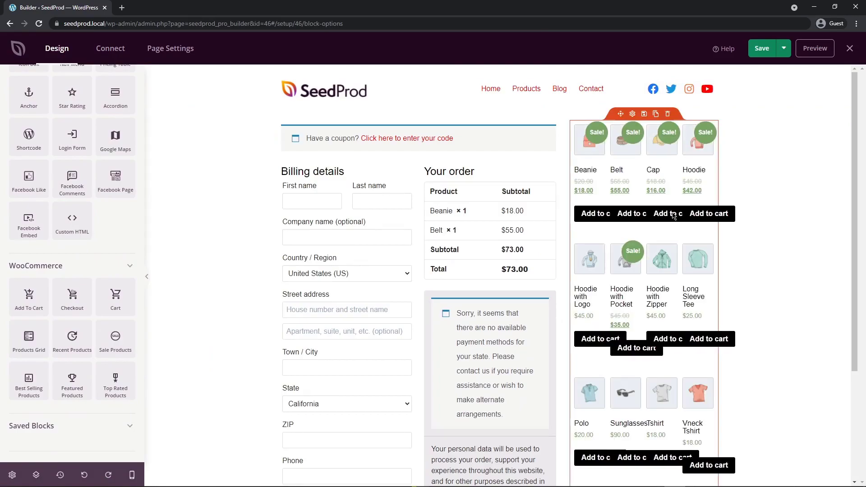
left_click(632, 114)
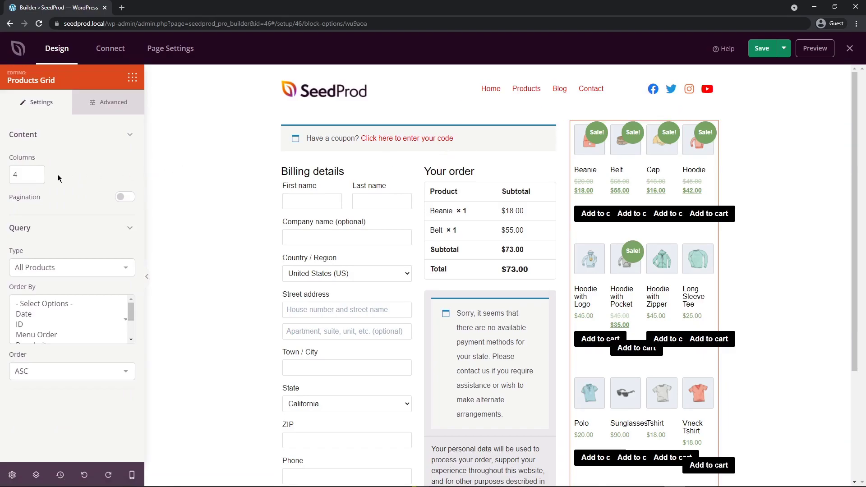
double_click(19, 172)
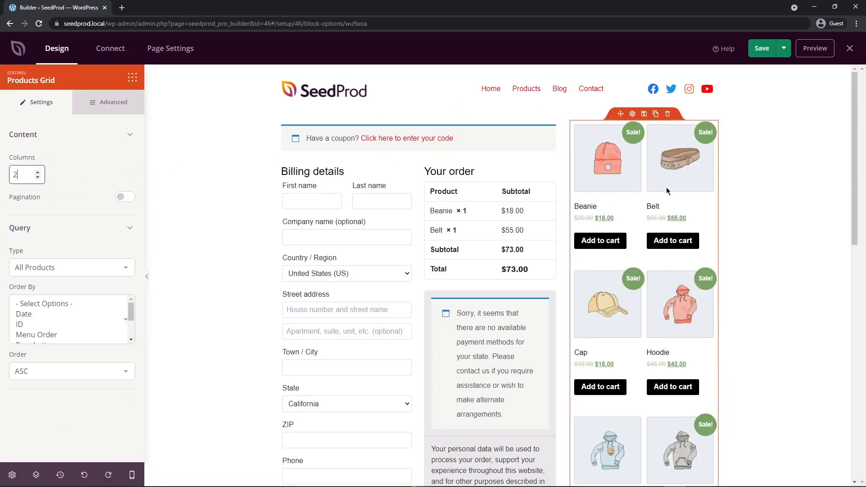
scroll(664, 221, "down", 6)
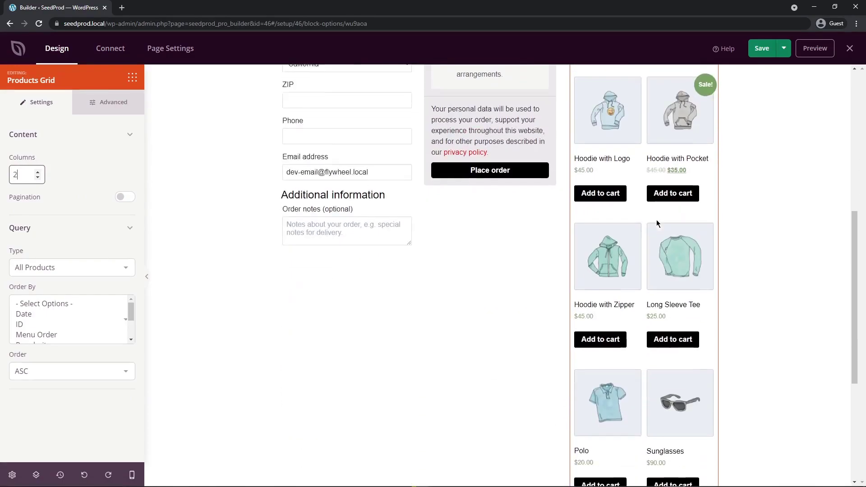
scroll(648, 226, "up", 6)
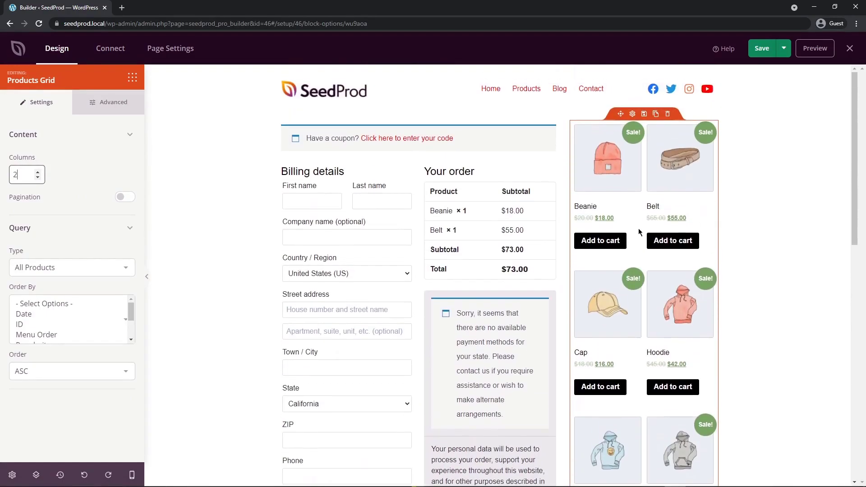
Step: Try pagination with a raised product limit, set the limit to 4, then switch pagination off
left_click(123, 199)
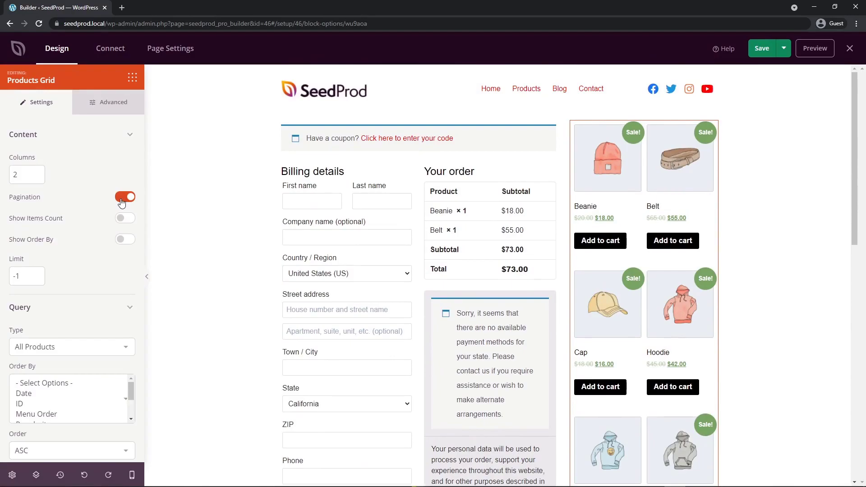
left_click_drag(857, 144, 837, 140)
left_click(38, 274)
left_click(38, 274)
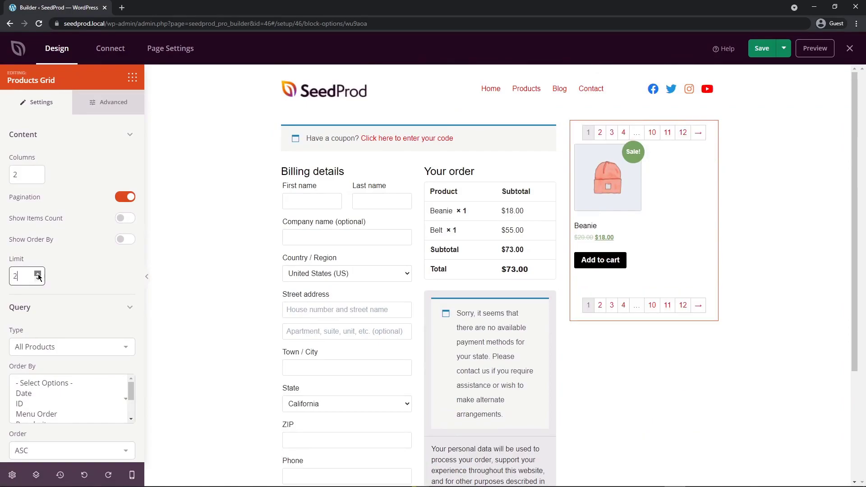
left_click(38, 274)
left_click(38, 274)
left_click(38, 274)
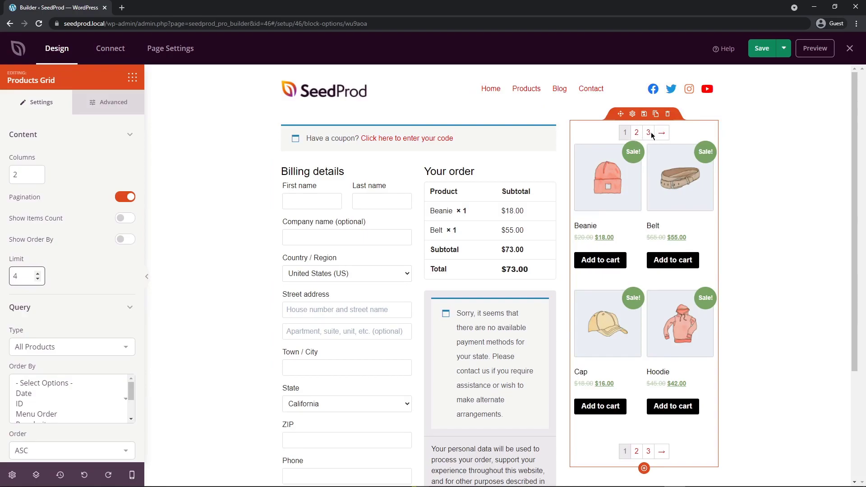
left_click(666, 134)
left_click_drag(20, 276, 4, 277)
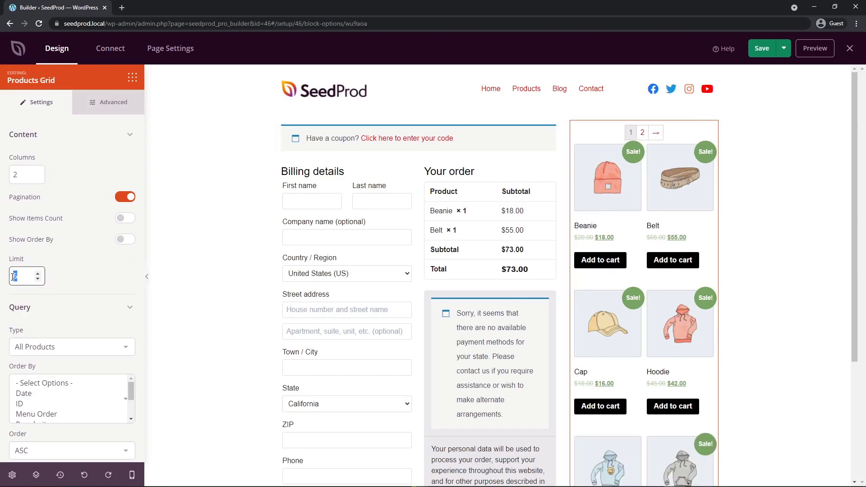
type("4")
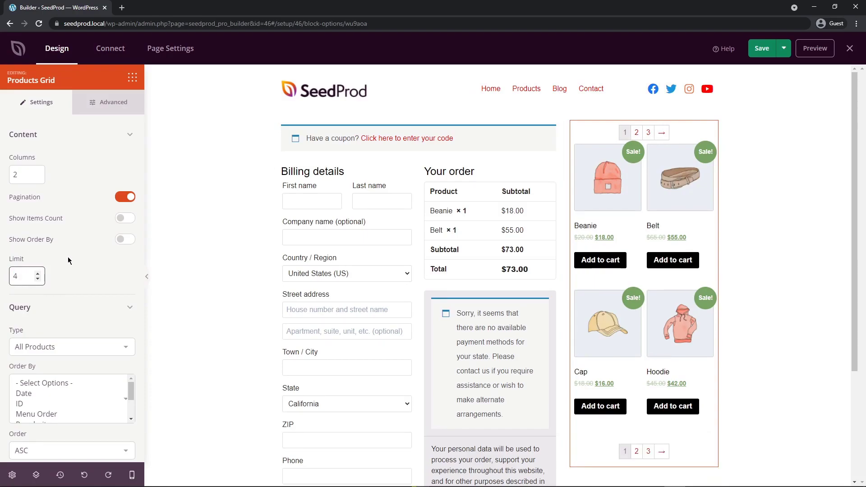
left_click(127, 197)
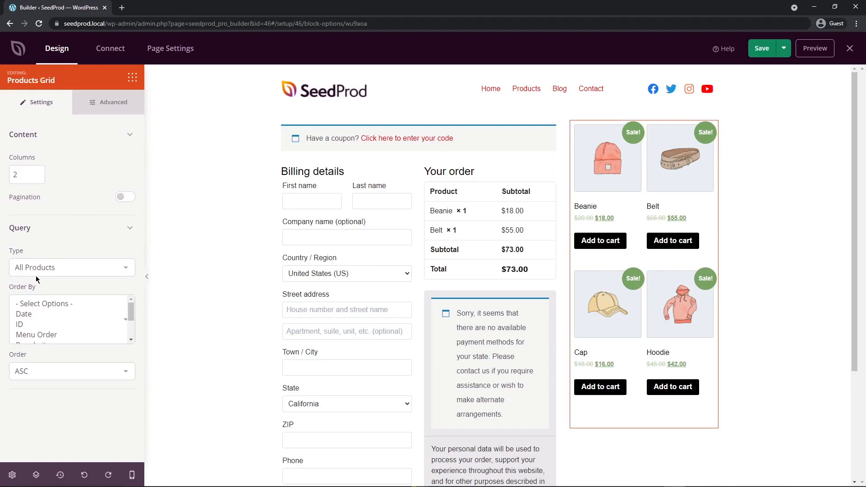
Step: Try a custom query with ID and group filters, then set Query Type to Best Selling Products
left_click(127, 270)
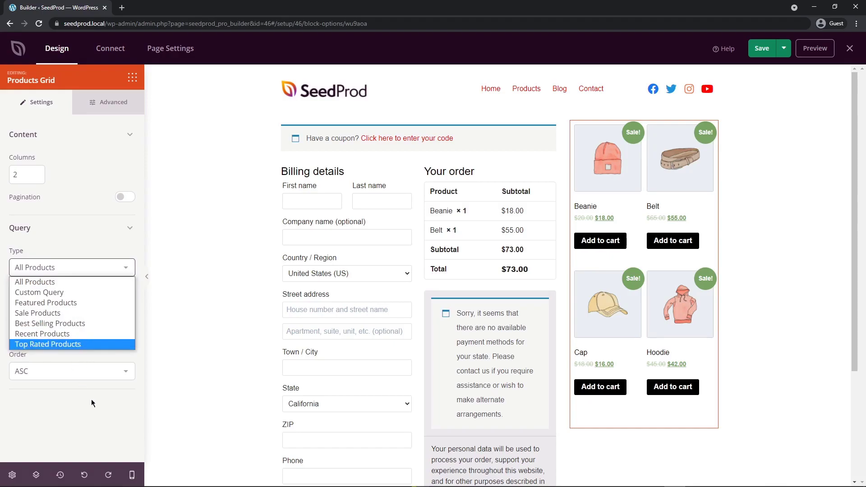
left_click(65, 297)
scroll(67, 312, "down", 2)
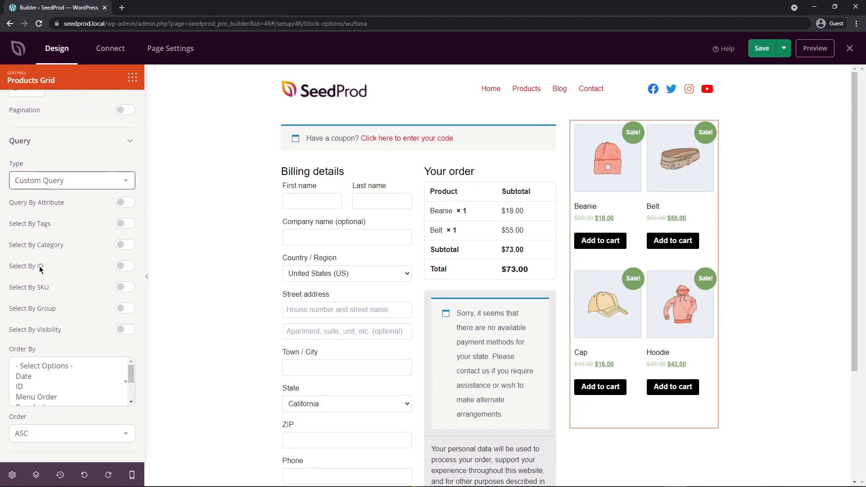
left_click(125, 266)
mouse_move(131, 291)
left_mouse_down()
mouse_move(133, 319)
mouse_move(132, 281)
left_mouse_up()
left_click(125, 266)
left_click(120, 309)
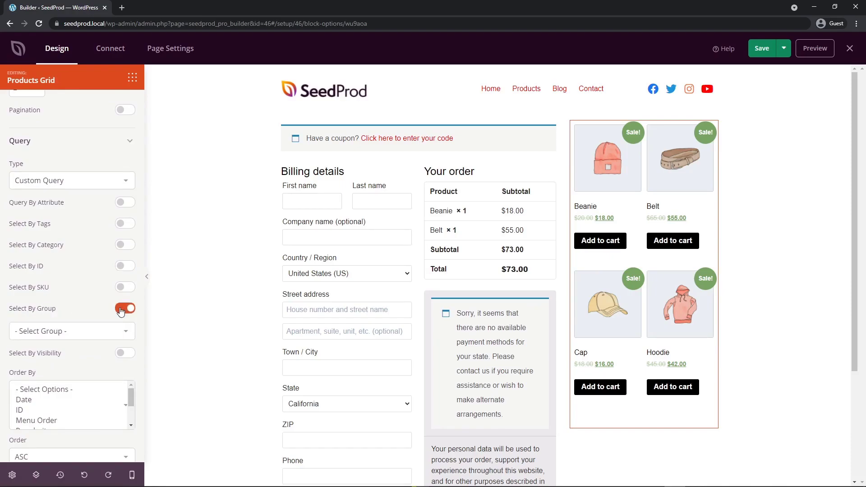
left_click(120, 309)
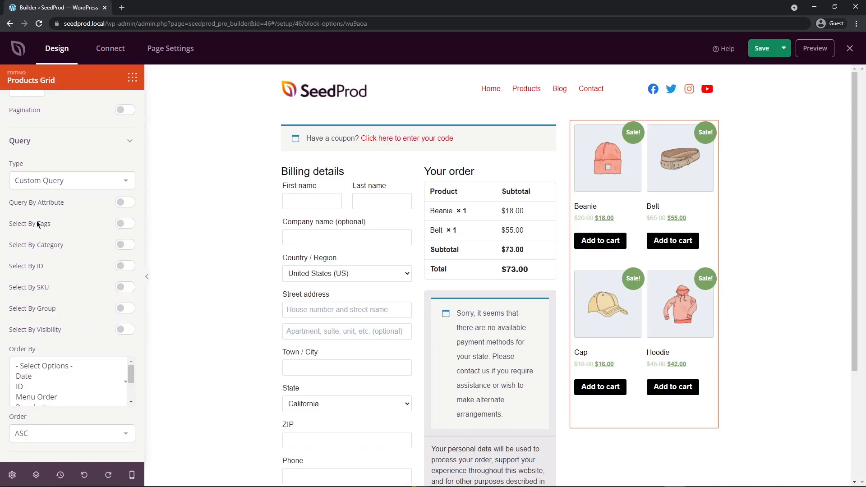
left_click(59, 437)
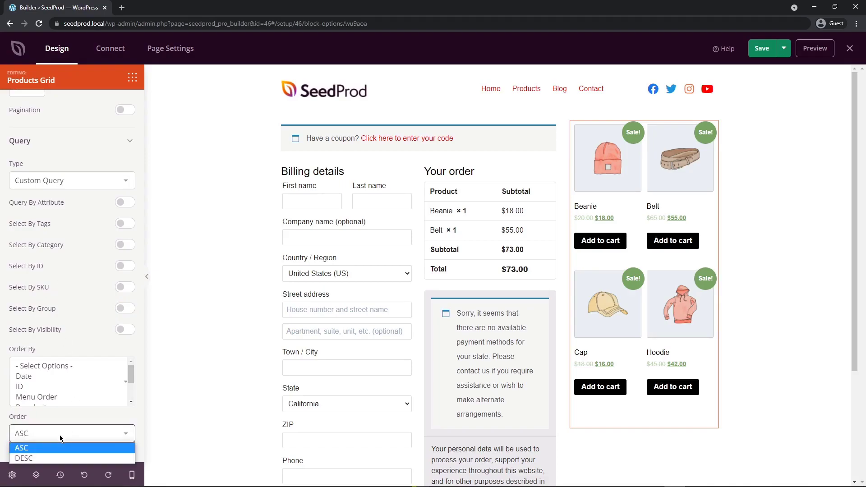
left_click(58, 417)
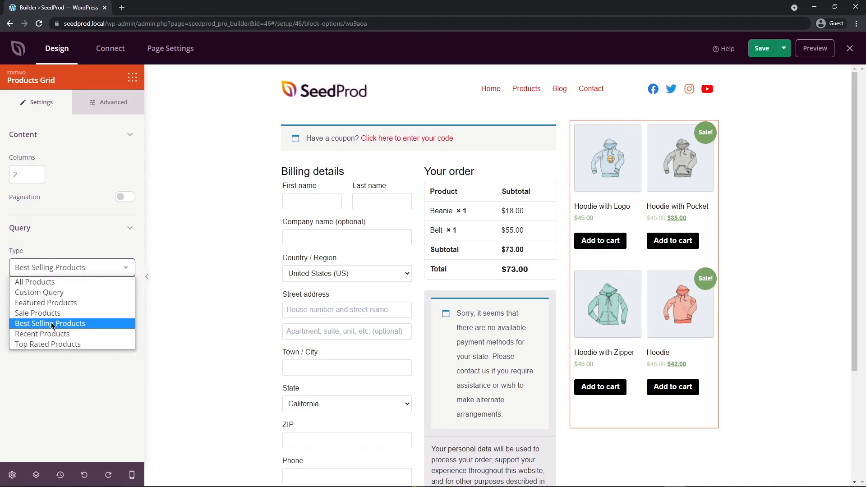
left_click(52, 325)
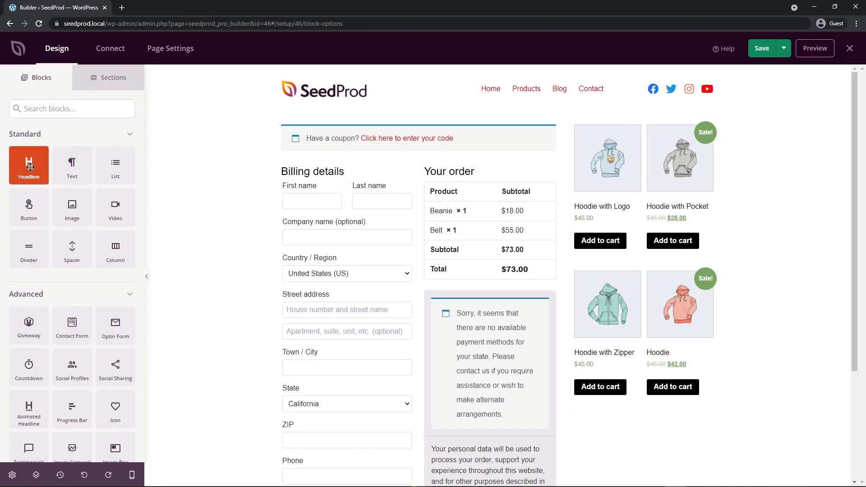
Step: Add a bold H2 headline 'Forgot something?' at font size 20 above the product grid
left_click_drag(29, 164, 656, 140)
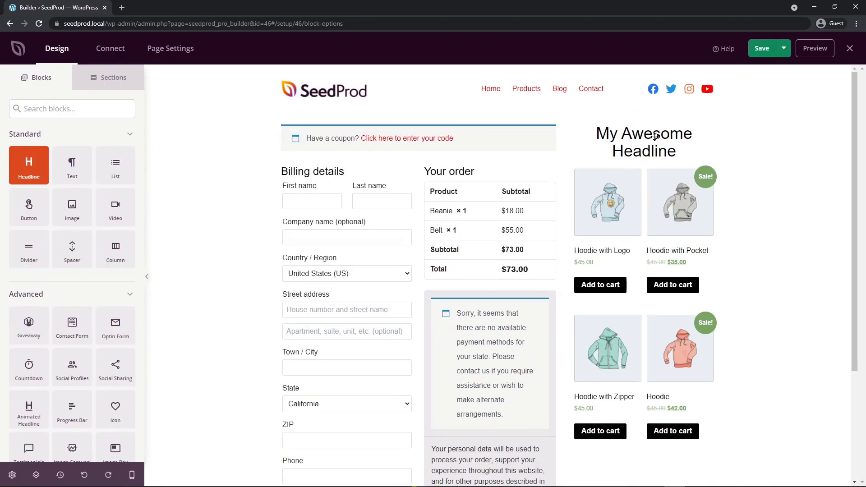
left_click(634, 115)
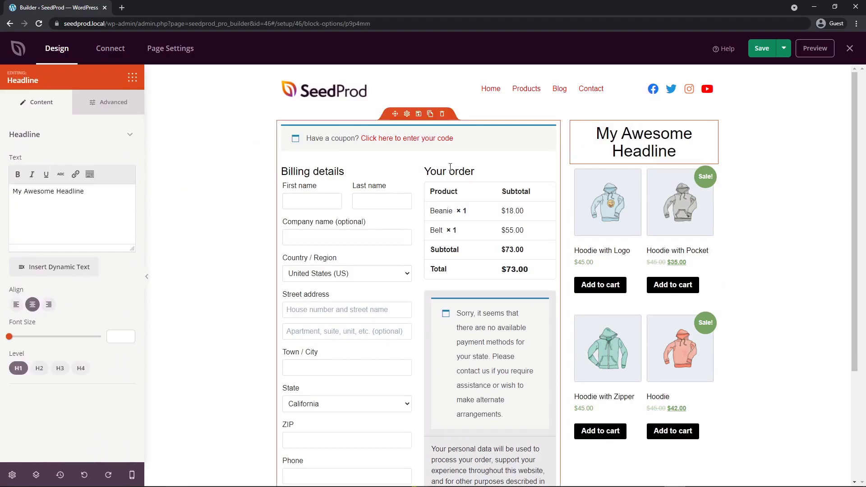
triple_click(19, 189)
type("Forgot")
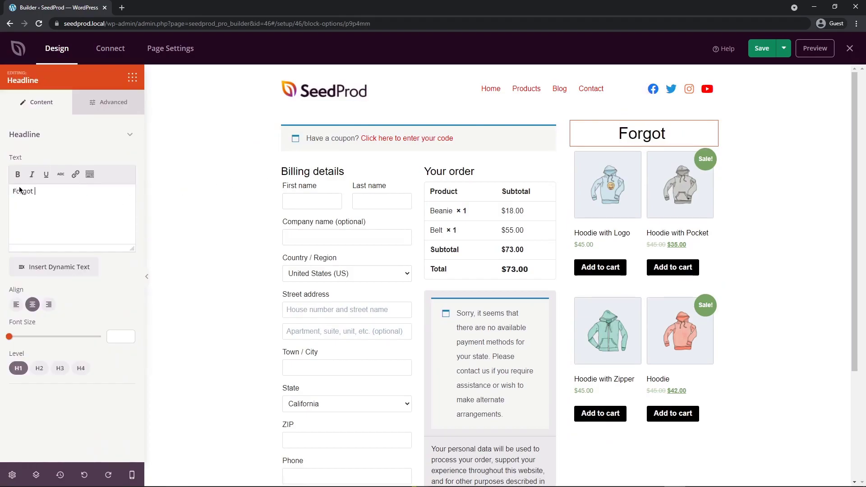
type(" something?")
left_click_drag(9, 337, 24, 341)
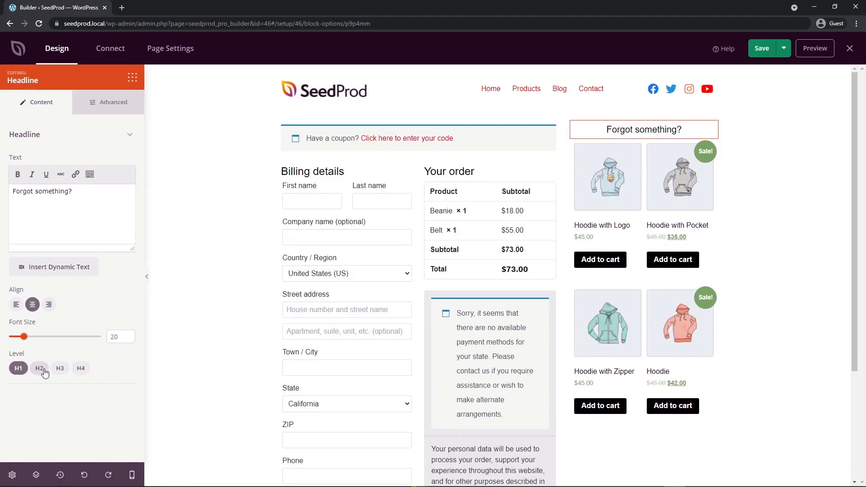
left_click(40, 372)
left_click(115, 106)
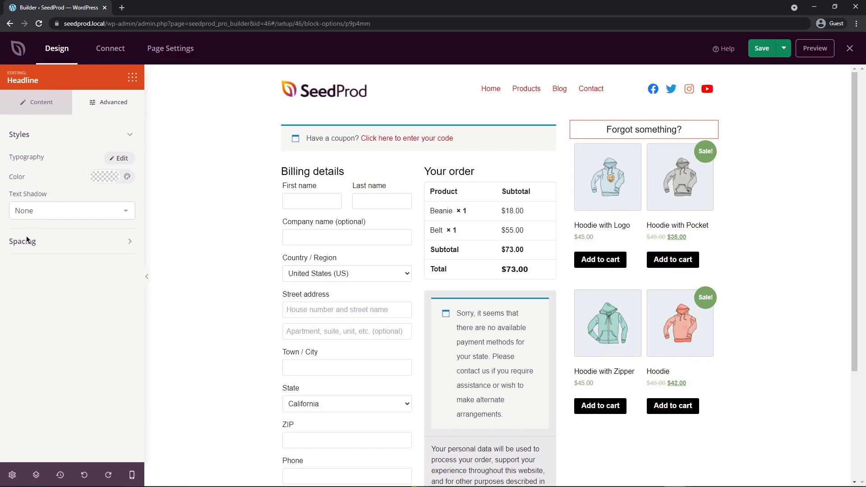
left_click(119, 159)
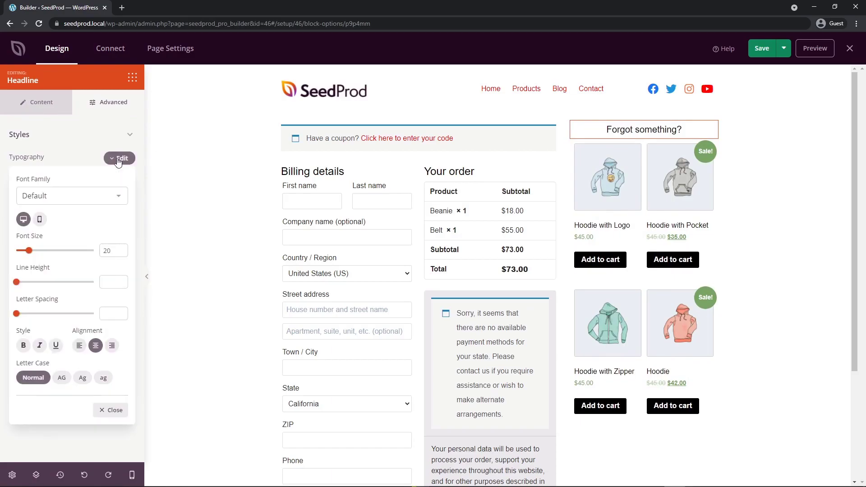
left_click(23, 346)
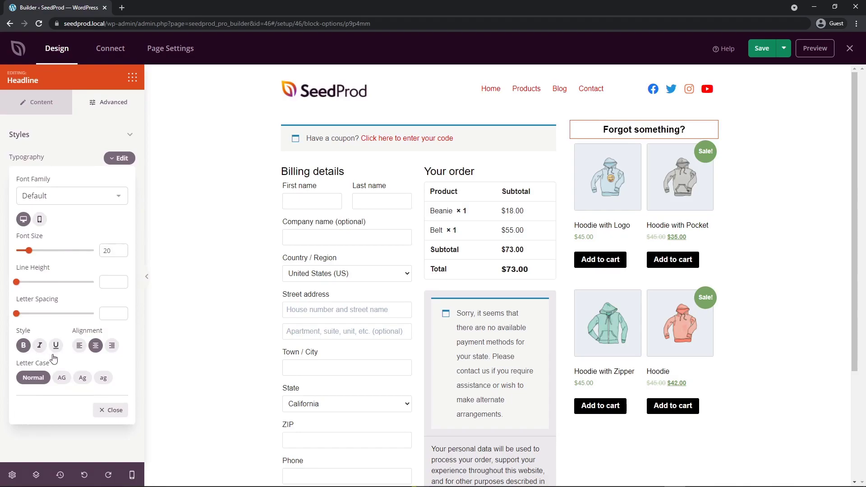
left_click(132, 80)
Step: Add a Testimonial block below the products grid
scroll(73, 270, "down", 4)
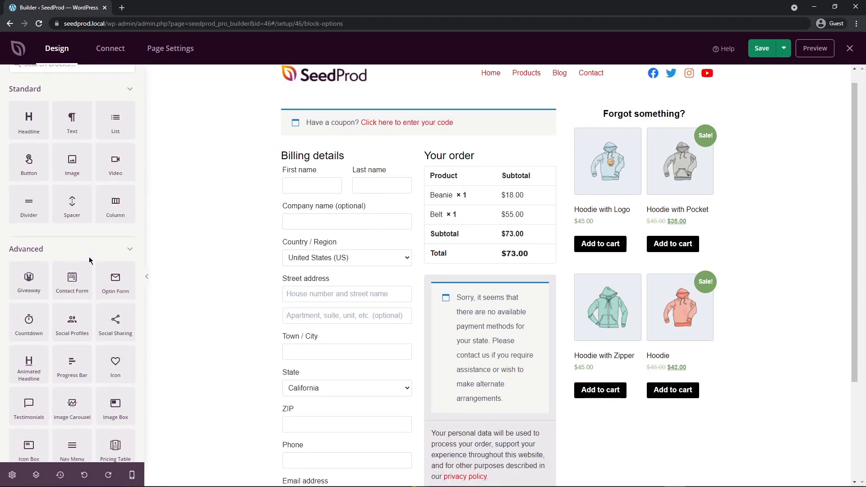
left_click_drag(72, 312, 654, 425)
scroll(668, 400, "down", 3)
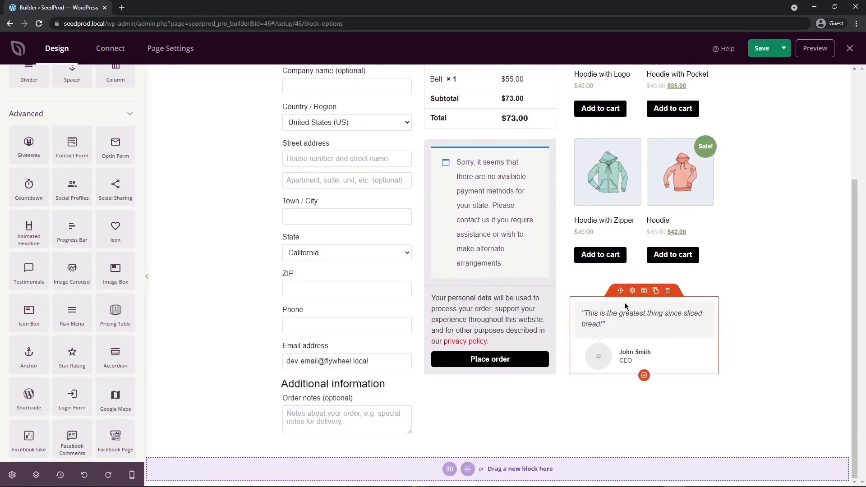
Step: Try the testimonial's alignment, comment bubble and carousel options, leaving them left-aligned with the bubble on
left_click(633, 292)
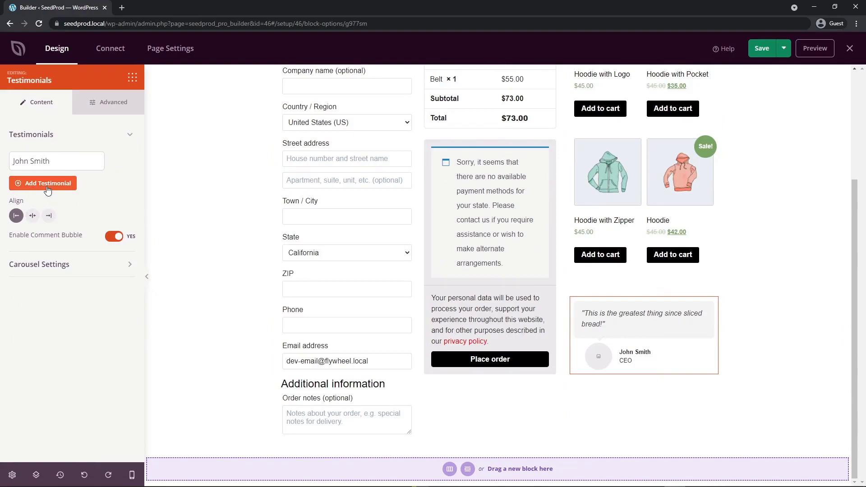
left_click(34, 217)
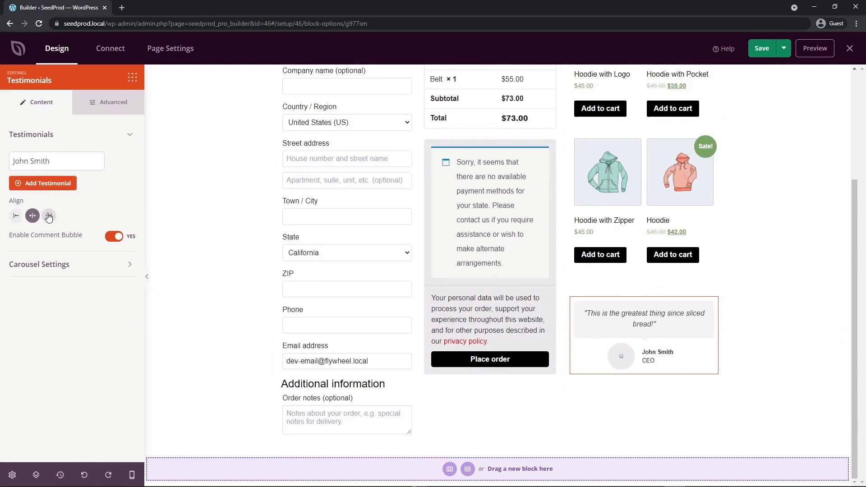
left_click(49, 216)
left_click(16, 216)
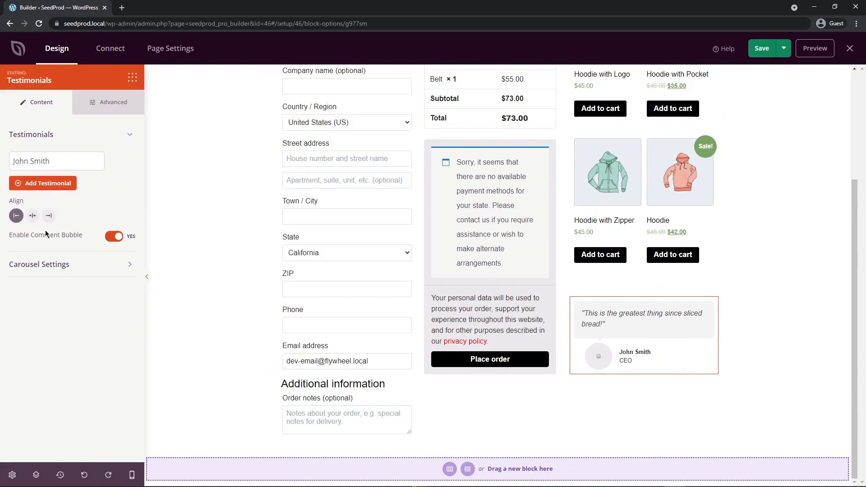
left_click(114, 237)
left_click(114, 236)
left_click(67, 265)
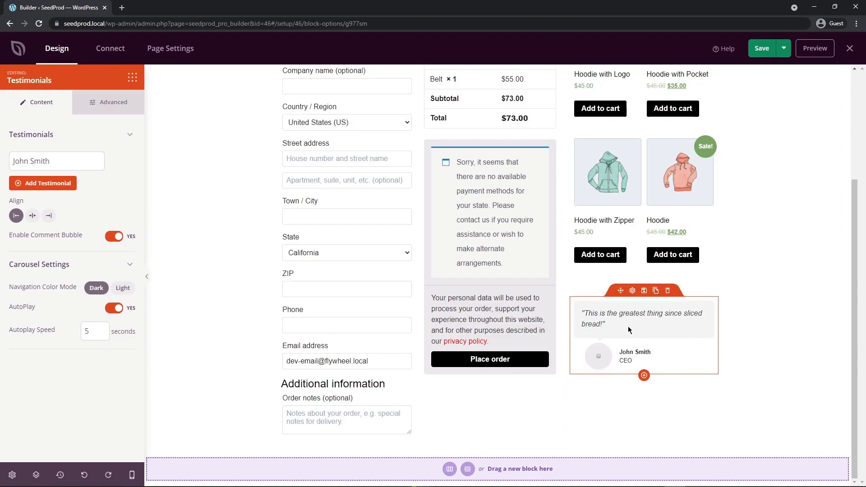
left_click(68, 265)
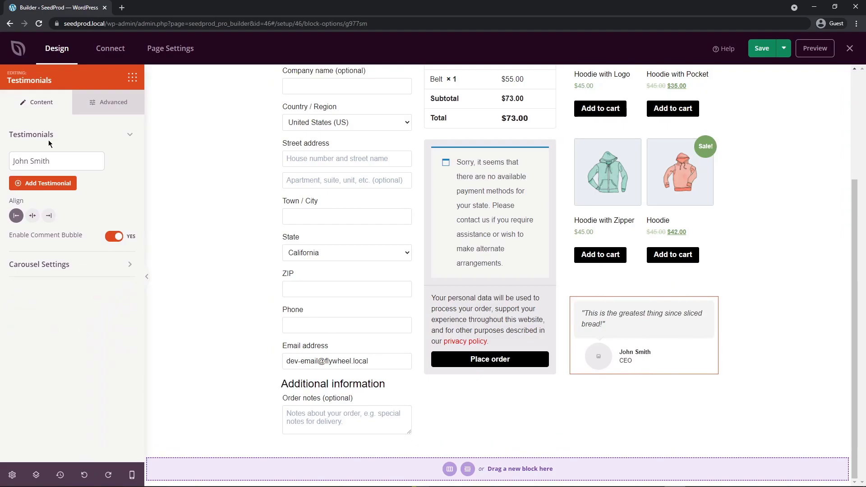
Step: Set the testimonial's image to the graffiti portrait from a stock search for 'man'
left_click(70, 162)
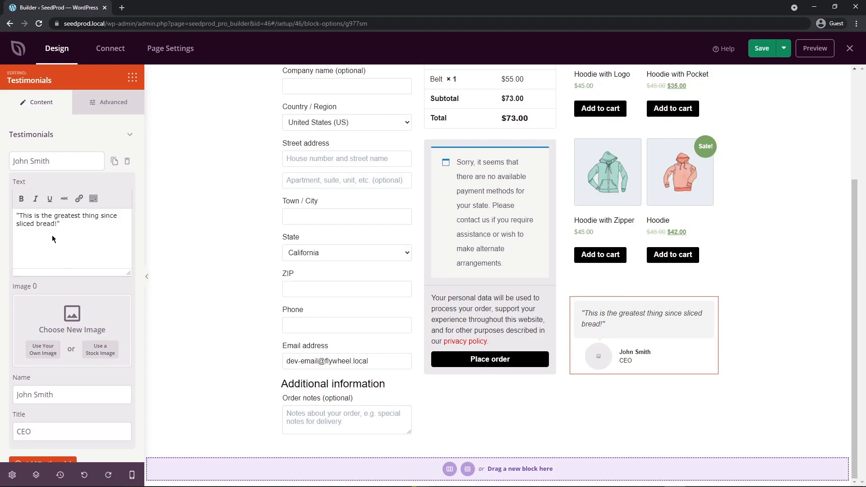
scroll(58, 255, "down", 1)
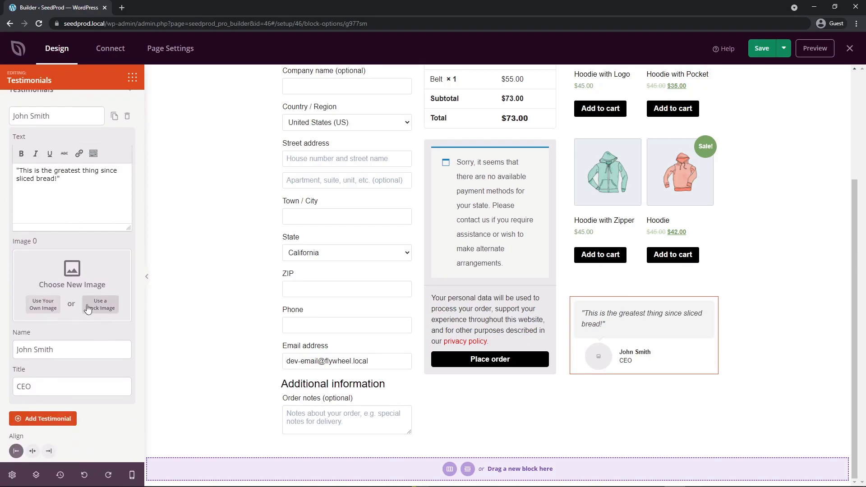
left_click(102, 306)
left_click(376, 262)
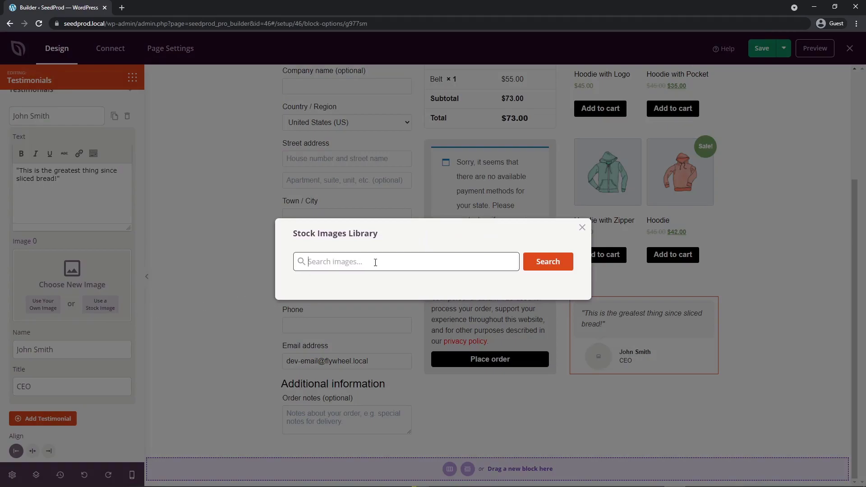
type("man")
key("Return")
scroll(364, 163, "down", 6)
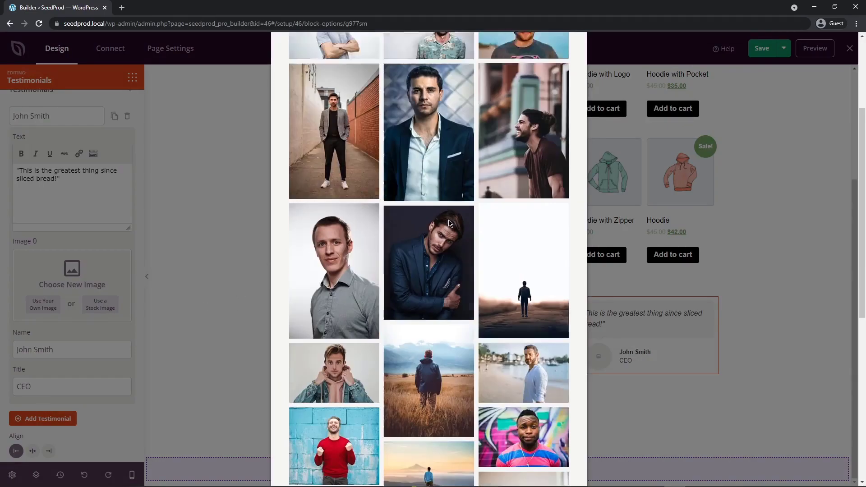
left_click(533, 323)
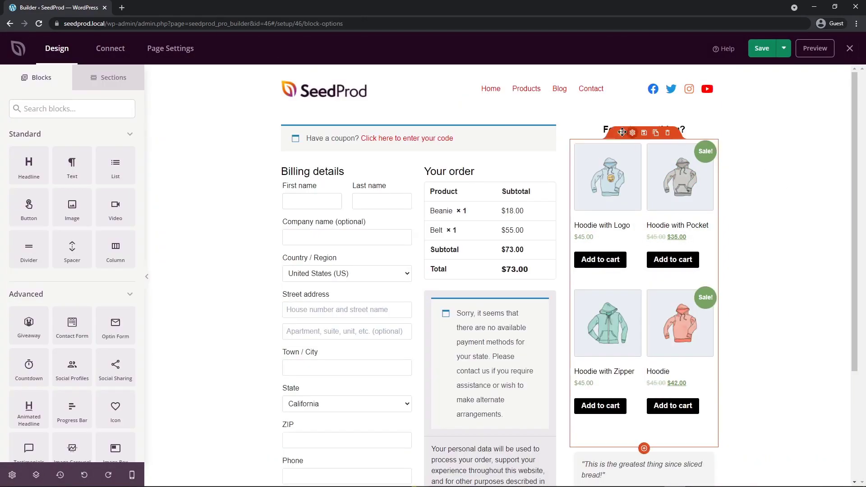
scroll(752, 318, "down", 3)
scroll(751, 319, "down", 1)
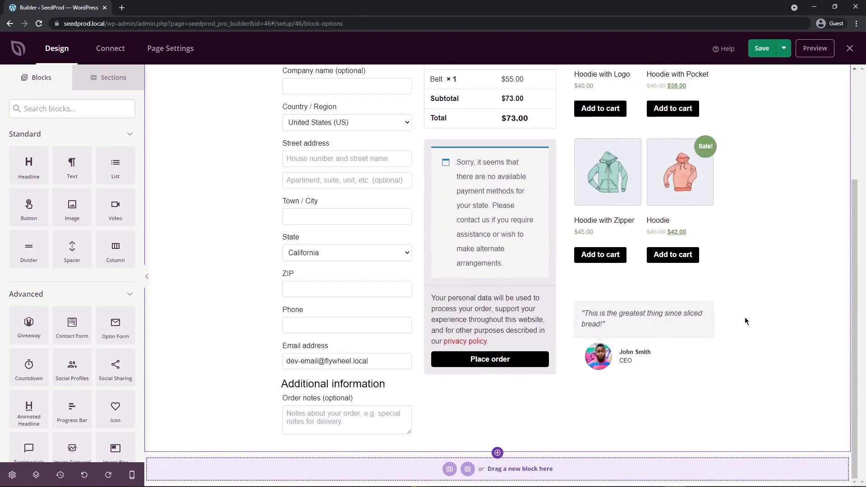
scroll(752, 318, "up", 3)
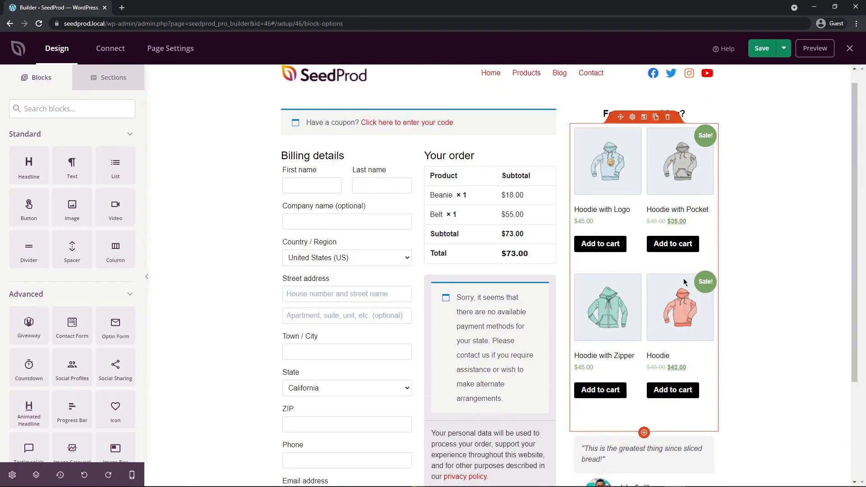
Step: In Global Settings > Fonts, set the header font to Archivo Black at Regular 400
left_click(13, 475)
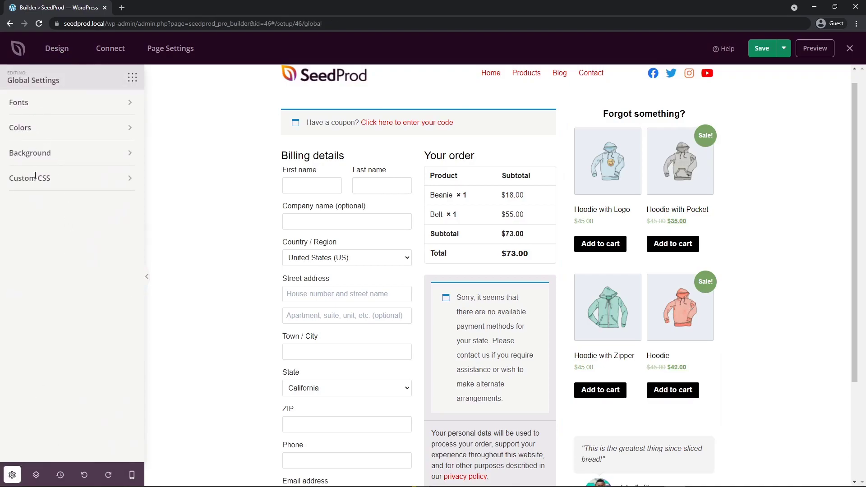
left_click(30, 104)
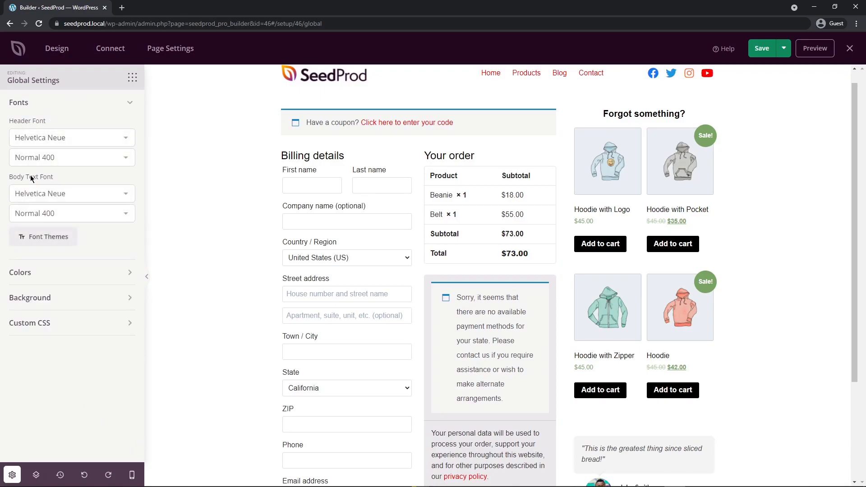
left_click(94, 134)
scroll(98, 198, "down", 8)
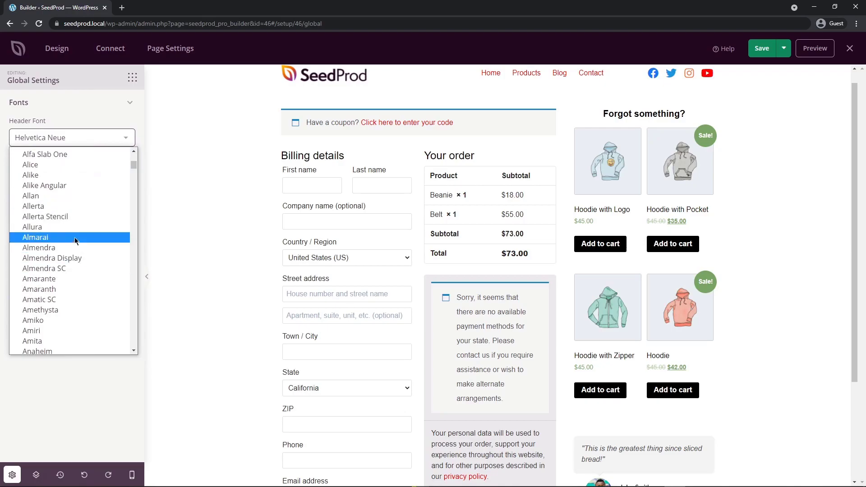
scroll(73, 259, "up", 8)
scroll(76, 257, "down", 10)
left_click(76, 258)
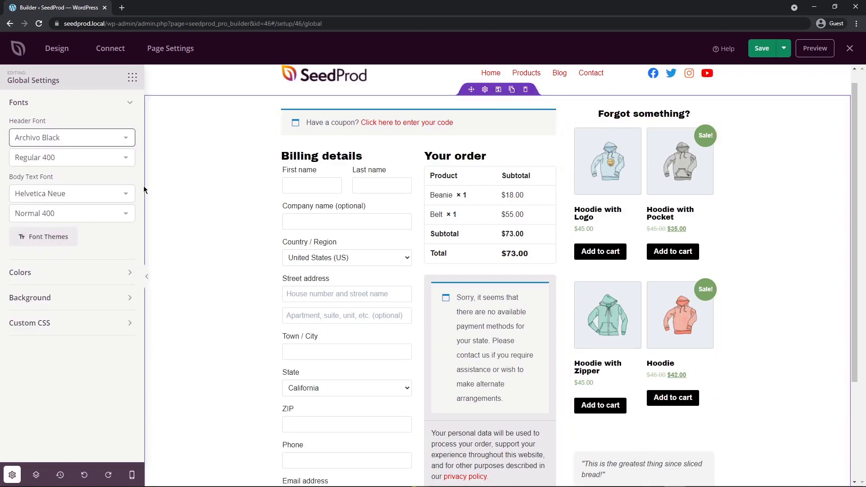
left_click(54, 157)
left_click(59, 159)
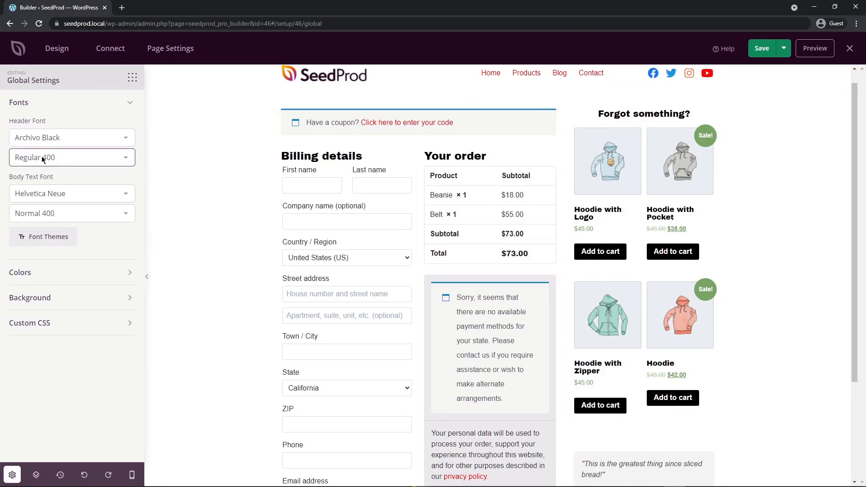
Step: Set the body text font to Big Shoulders Text, Thin 100, and open Font Themes
left_click(86, 193)
scroll(83, 242, "down", 20)
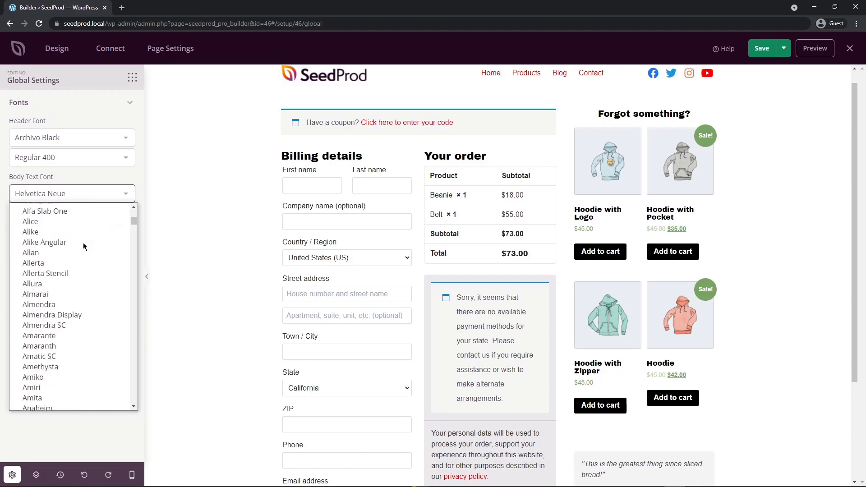
left_click(68, 308)
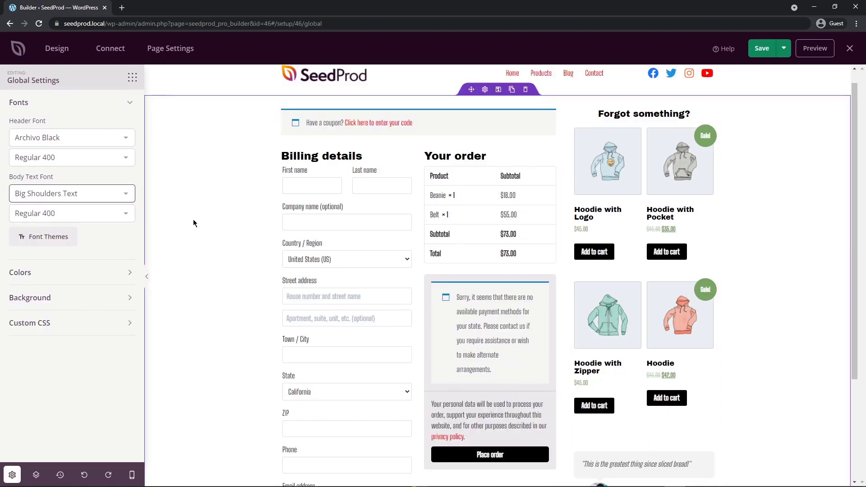
left_click(90, 214)
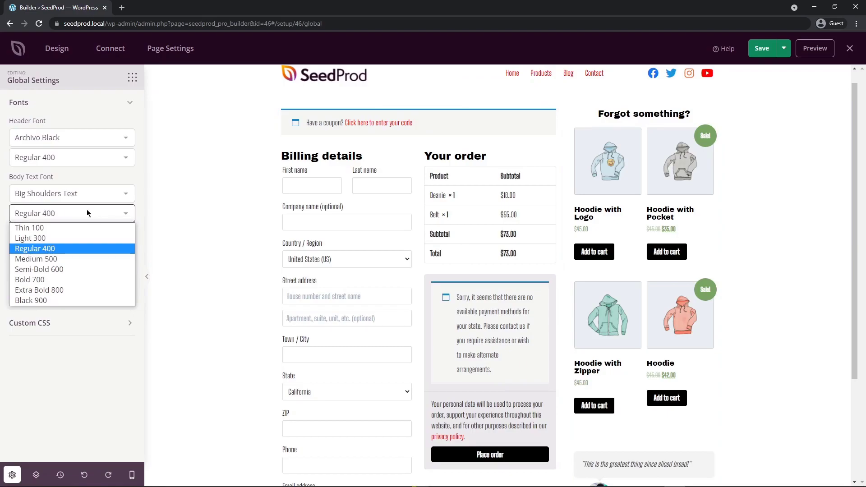
left_click(55, 228)
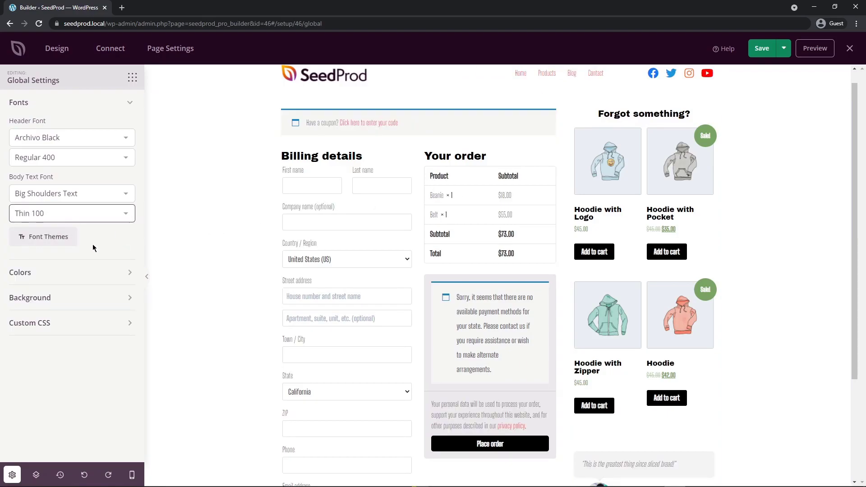
left_click(47, 237)
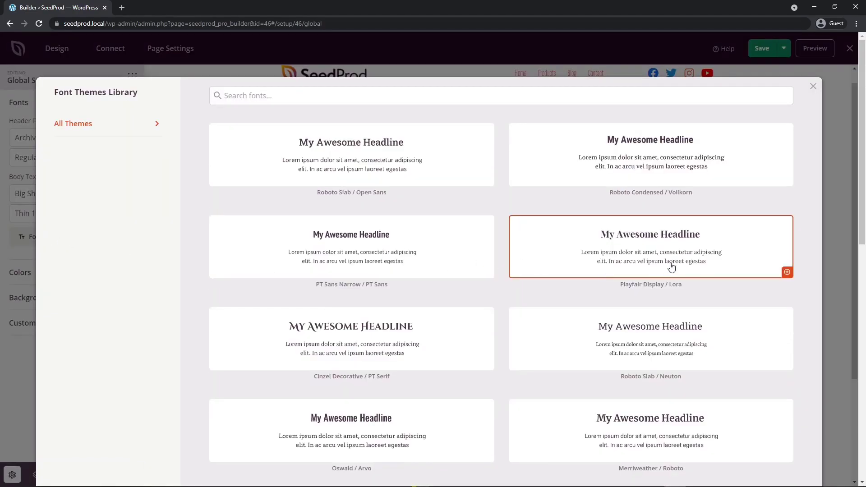
Step: Apply the Poppins / Roboto font theme, then open the Products Grid block settings
scroll(684, 249, "down", 7)
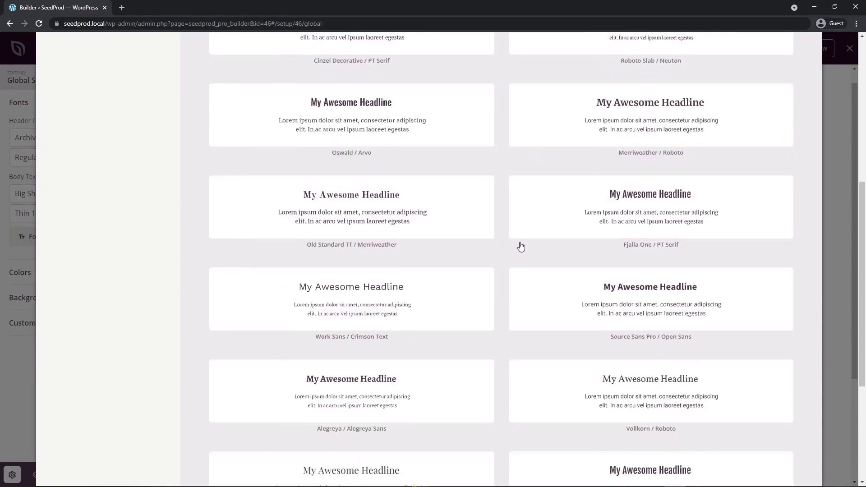
scroll(518, 246, "down", 5)
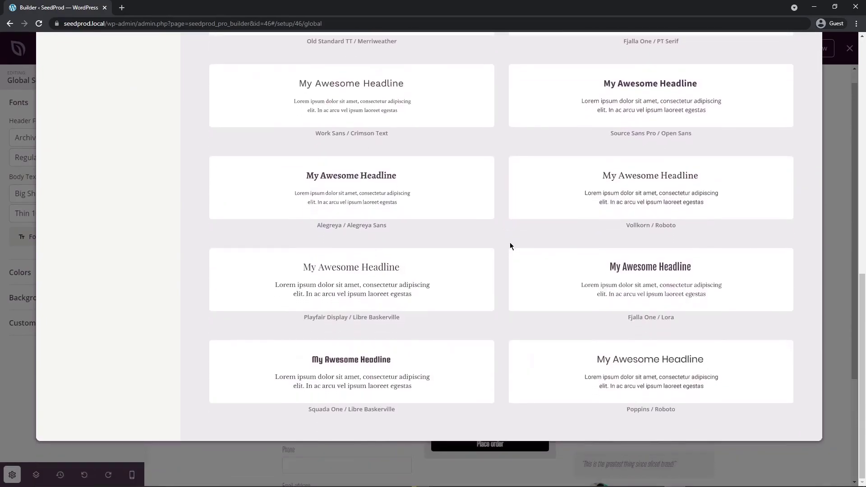
left_click(631, 378)
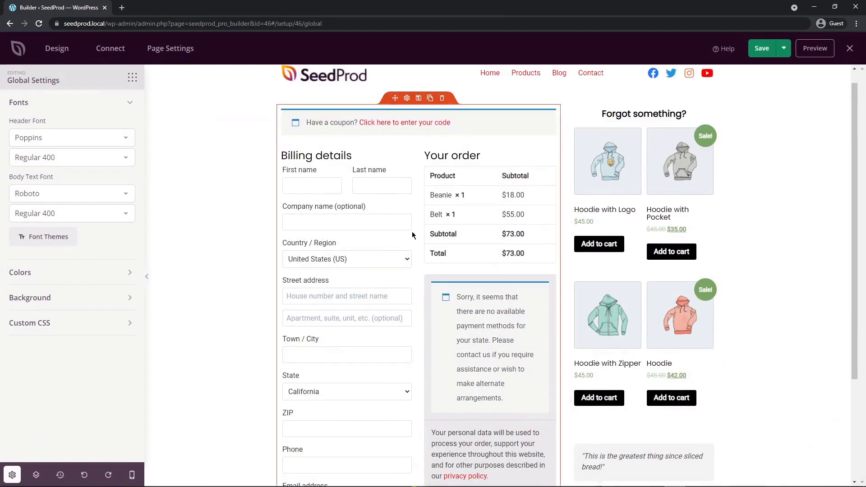
left_click(391, 236)
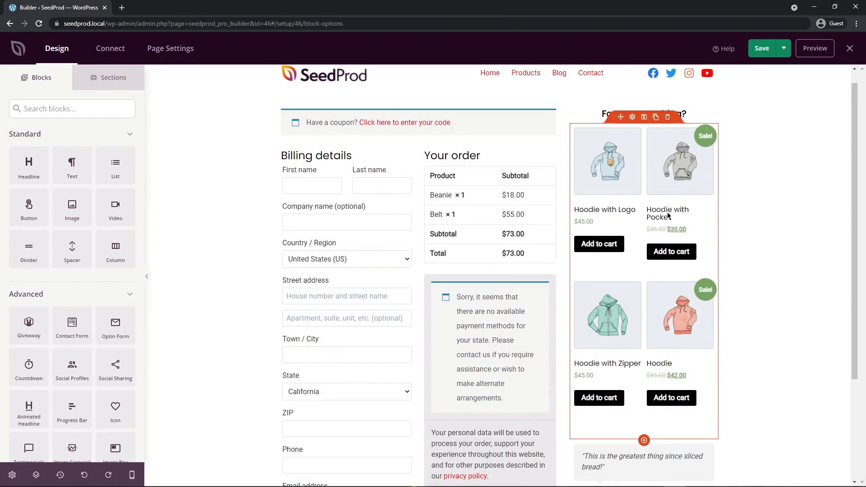
left_click(633, 117)
Step: Set the Products Grid description typography font size to 14, then reopen Global Settings
left_click(111, 103)
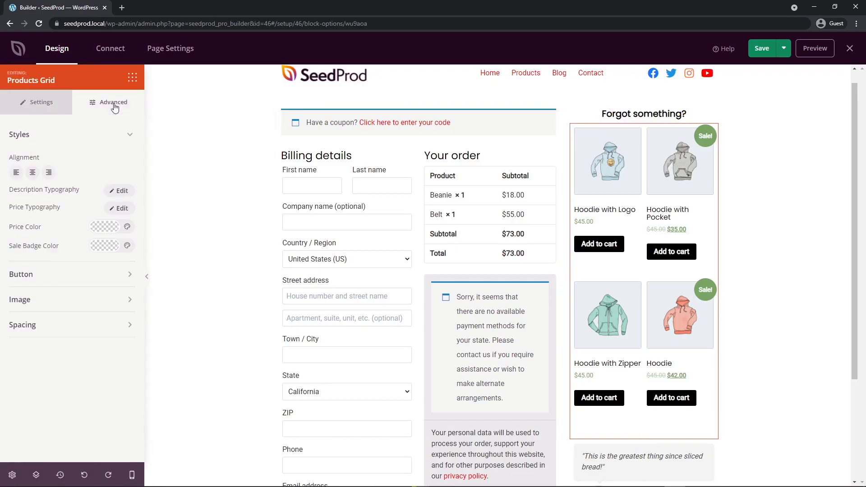
left_click(120, 191)
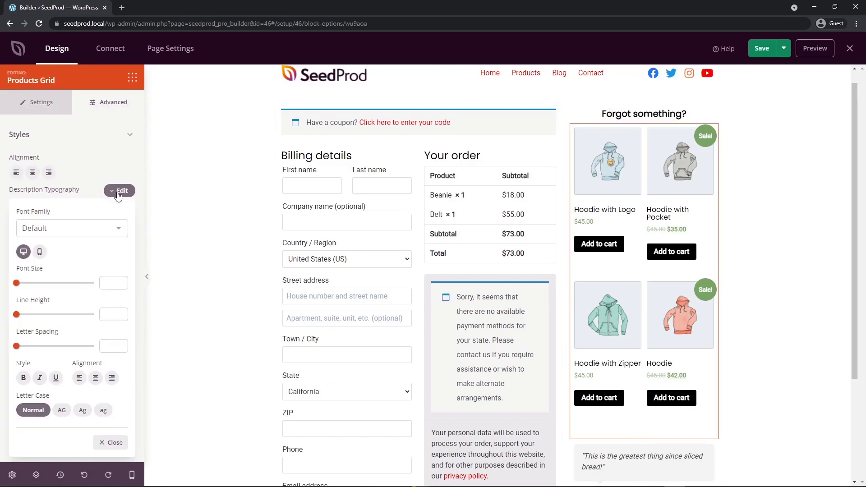
left_click_drag(17, 286, 21, 287)
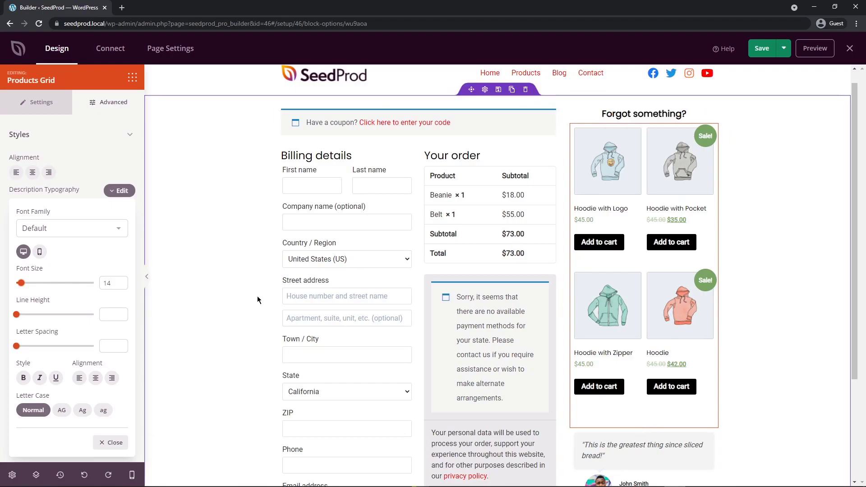
left_click(12, 475)
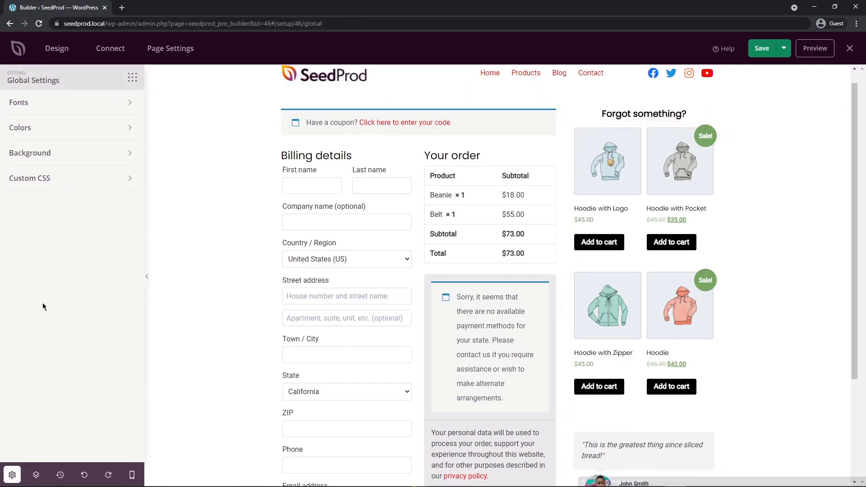
Step: Change the global Buttons colour to orange in Global Settings > Colors
left_click(24, 127)
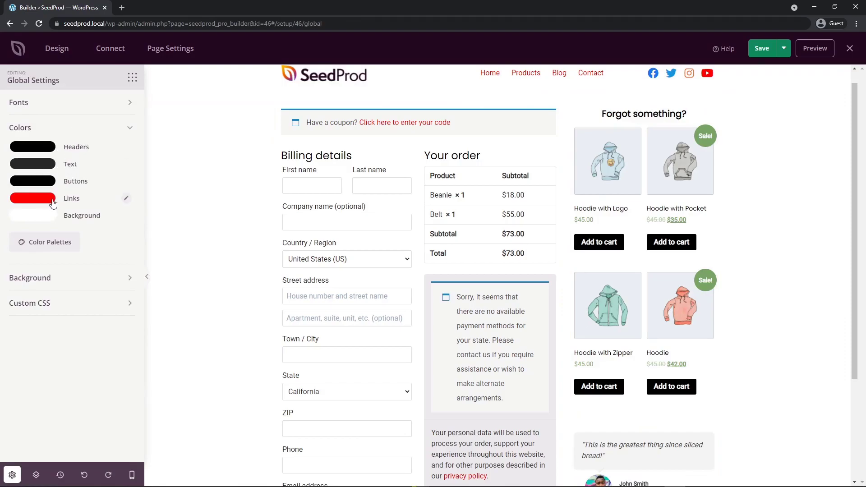
left_click(42, 184)
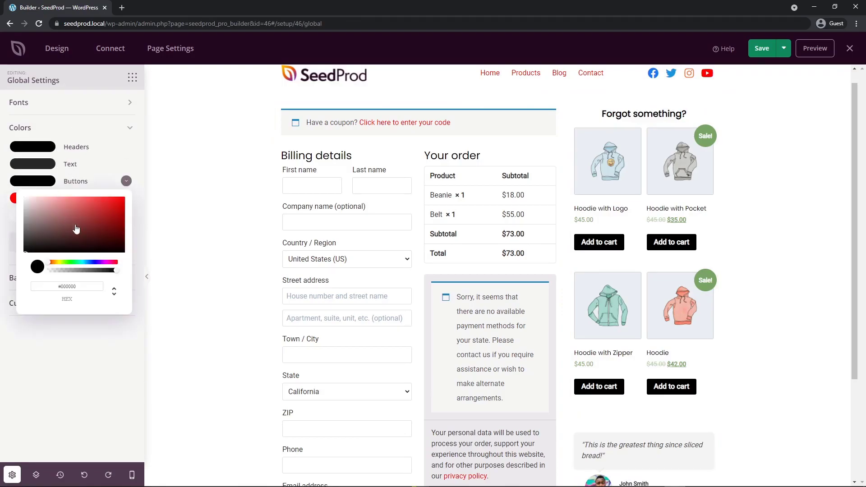
left_click_drag(74, 231, 91, 212)
left_click(53, 262)
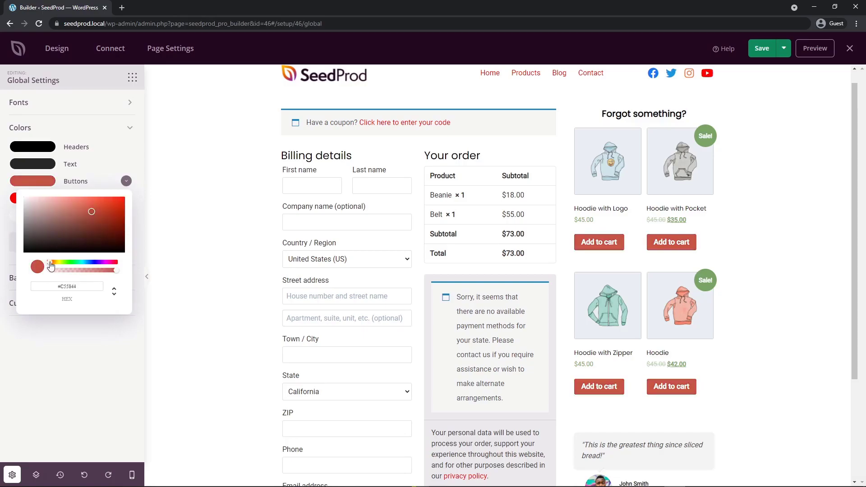
left_click(311, 221)
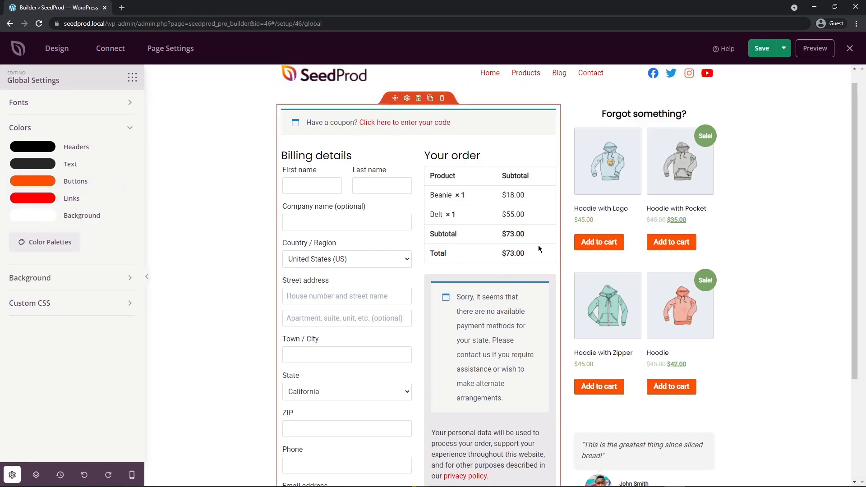
scroll(636, 256, "down", 3)
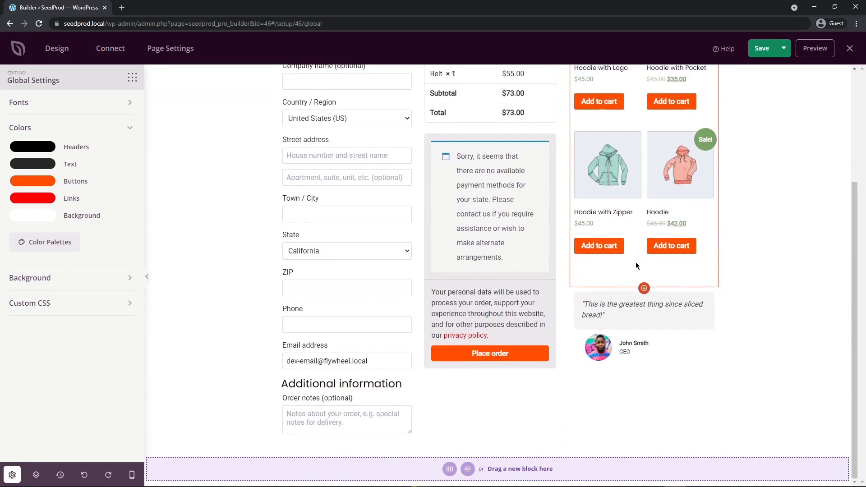
scroll(541, 328, "up", 4)
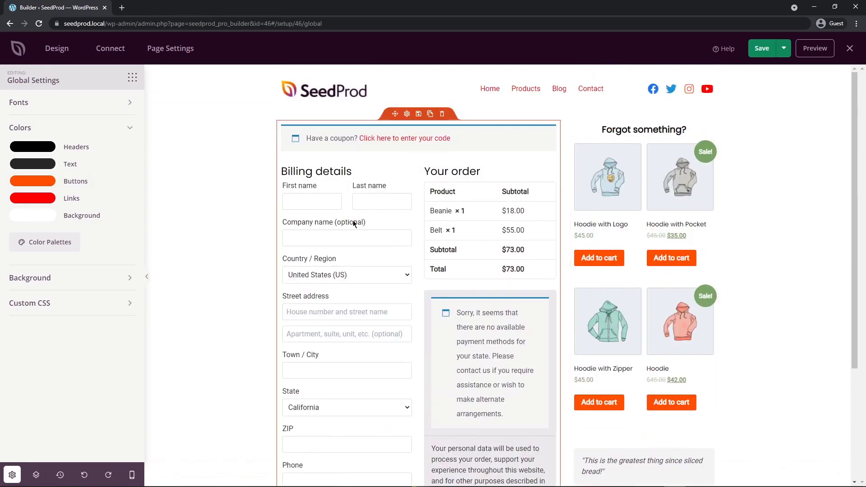
Step: Apply the red and dark grey preset colour palette, then expand the Background settings
left_click(46, 243)
scroll(619, 232, "down", 4)
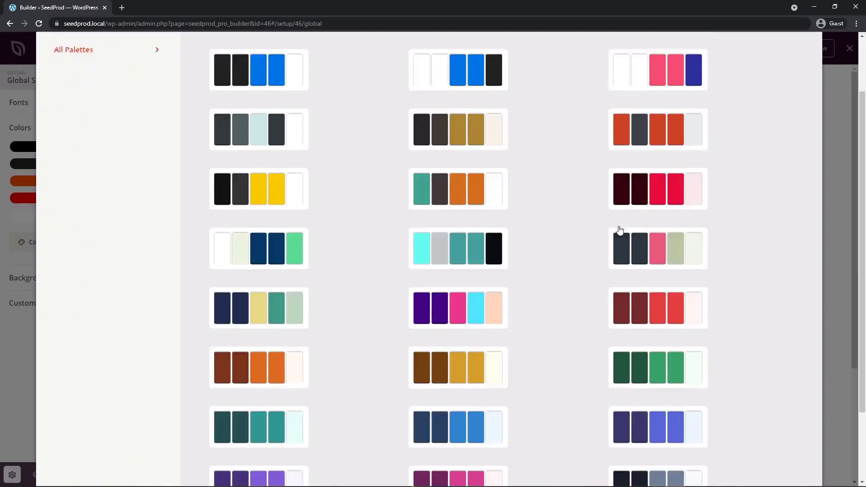
scroll(545, 237, "up", 4)
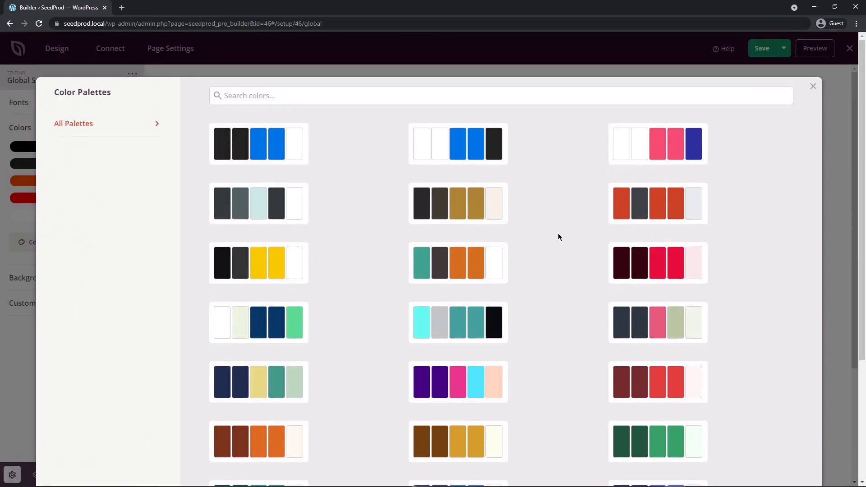
left_click(659, 203)
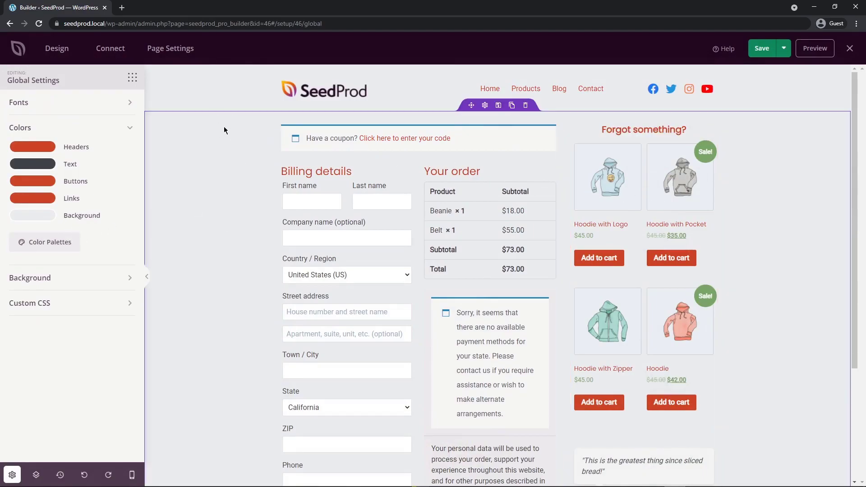
left_click(75, 129)
left_click(36, 154)
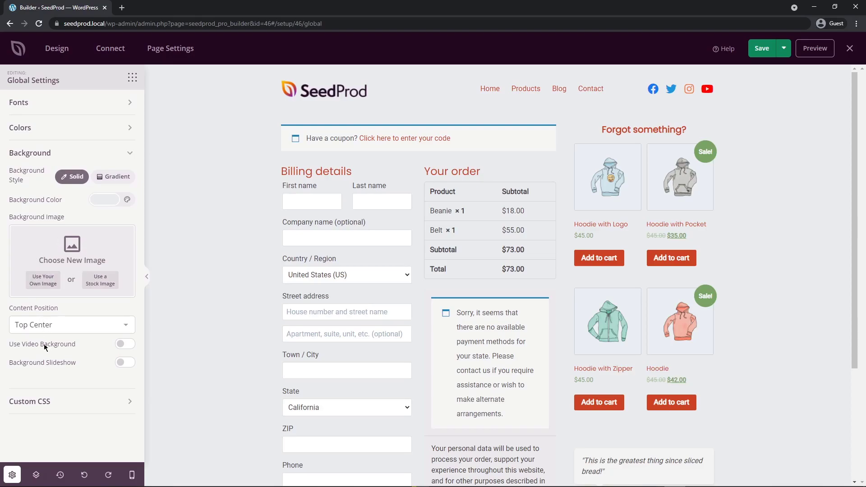
Step: Turn on Use Video Background, glance at the empty Custom CSS box, and return to the blocks
left_click(74, 346)
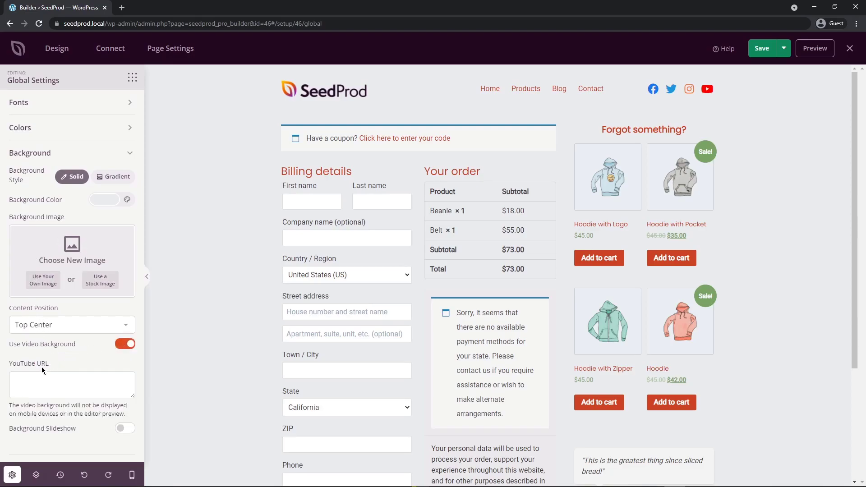
scroll(46, 375, "down", 1)
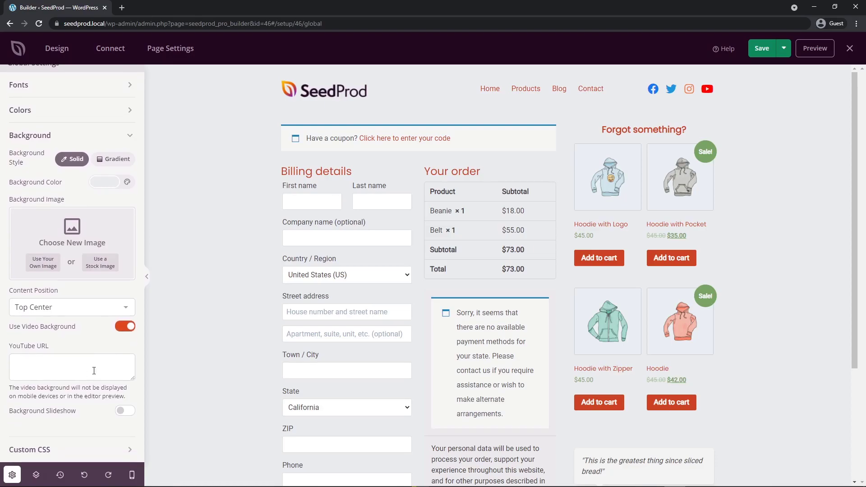
left_click(30, 135)
left_click(58, 181)
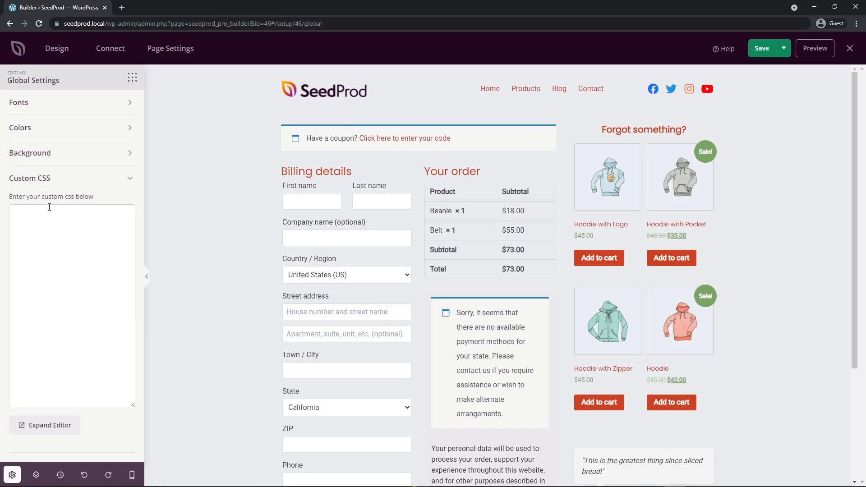
left_click(232, 220)
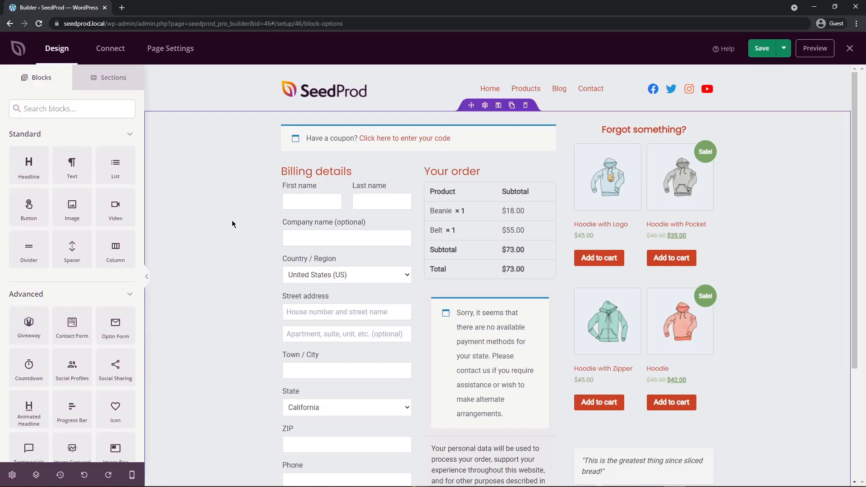
scroll(236, 208, "down", 4)
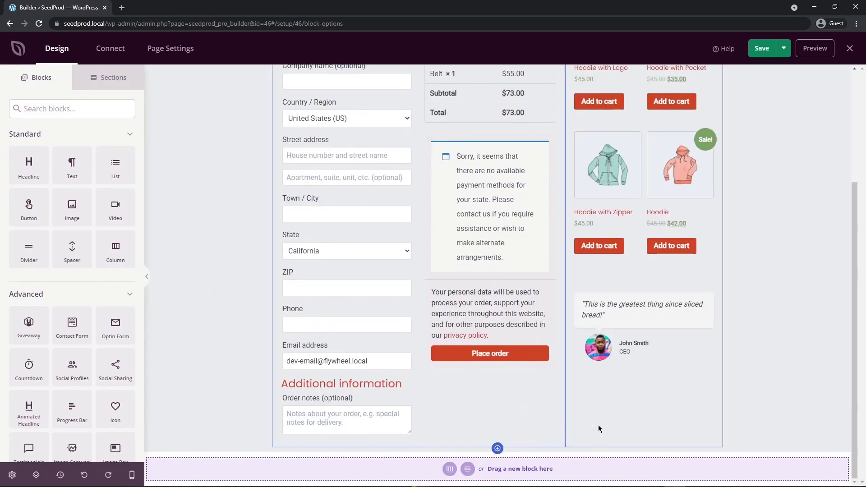
scroll(599, 428, "up", 4)
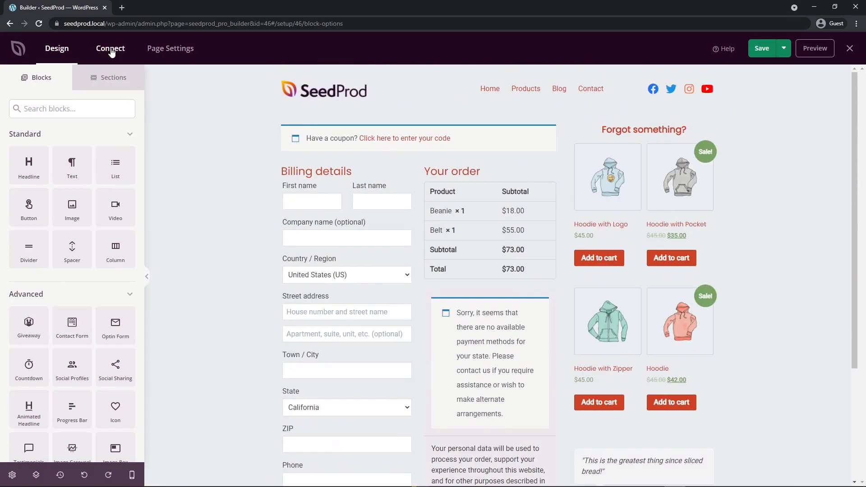
Step: Try connecting a new MailerLite account under Connect, dismiss it, and open Page Settings
left_click(111, 51)
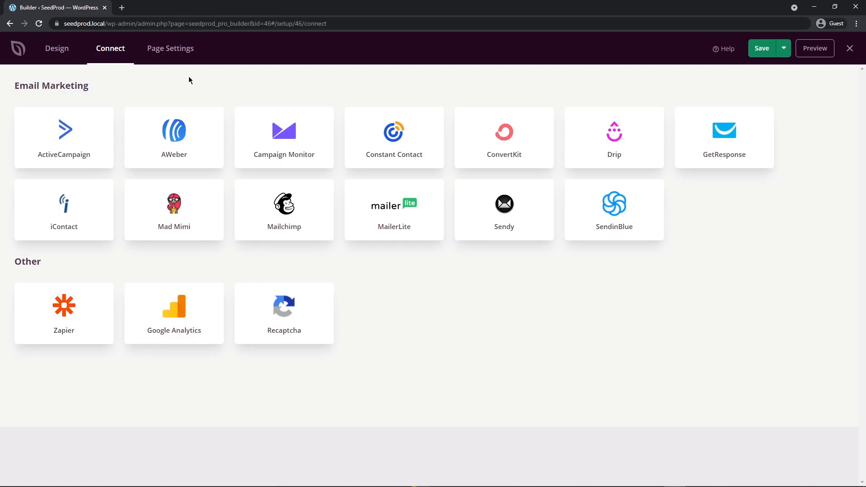
mouse_move(409, 227)
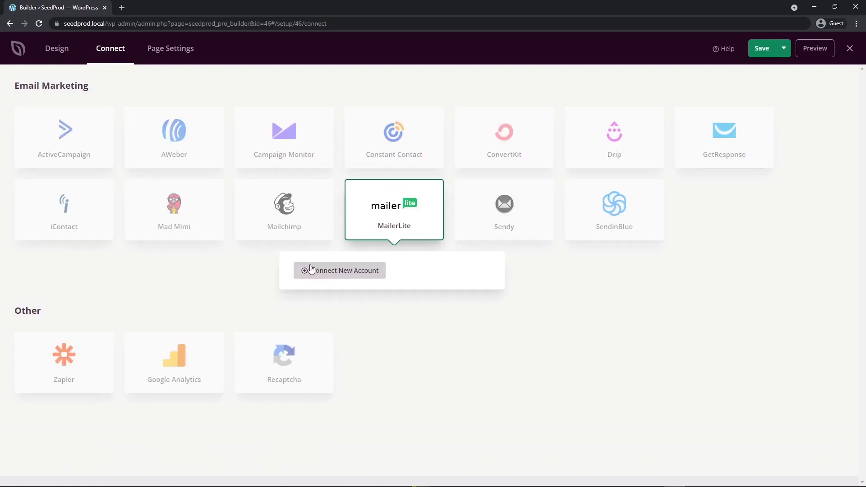
left_click(350, 275)
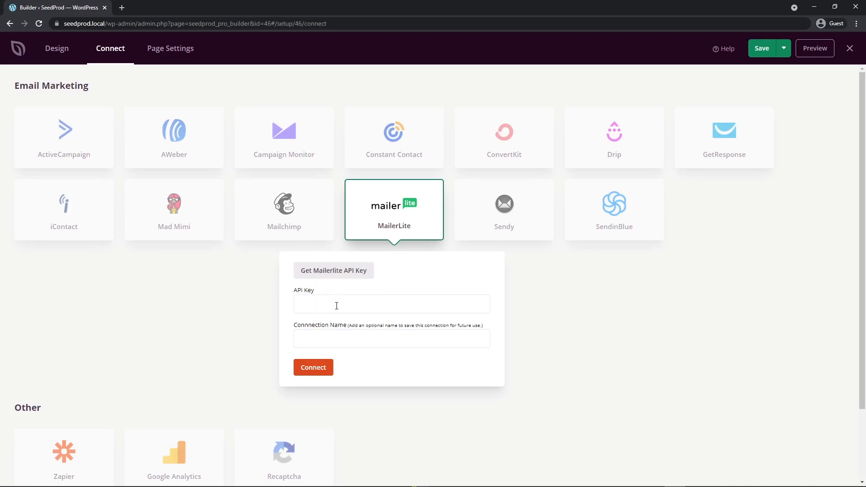
left_click(312, 367)
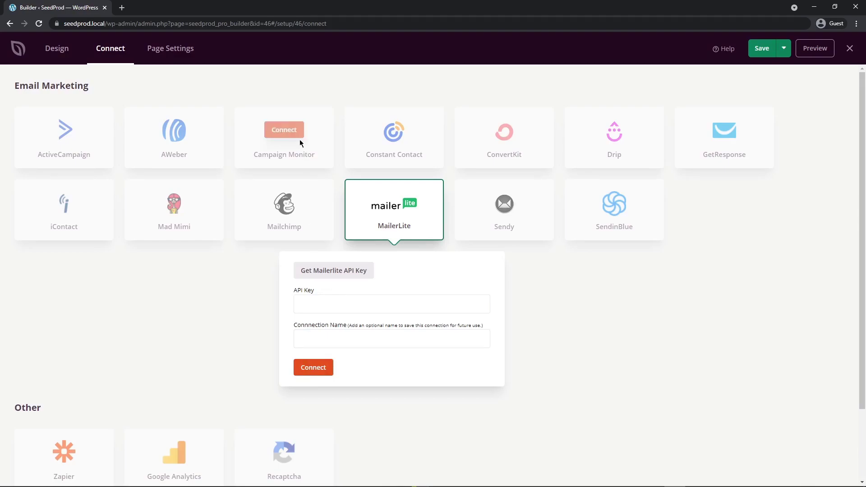
left_click(219, 98)
left_click(176, 53)
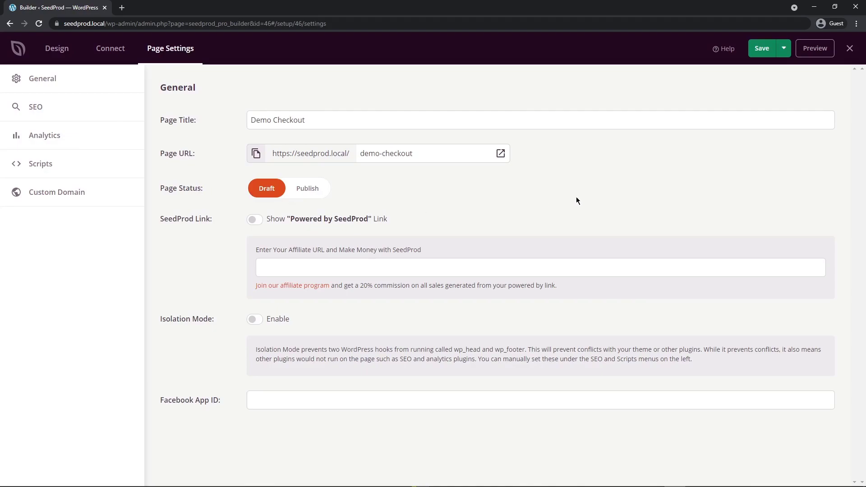
Step: Review the SEO, Analytics, Scripts and Custom Domain page settings, then save the page
left_click(783, 55)
left_click(35, 107)
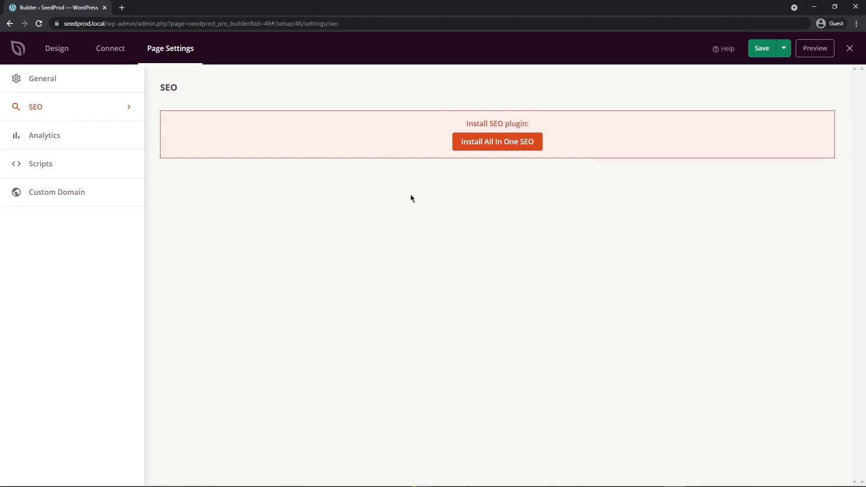
left_click(123, 138)
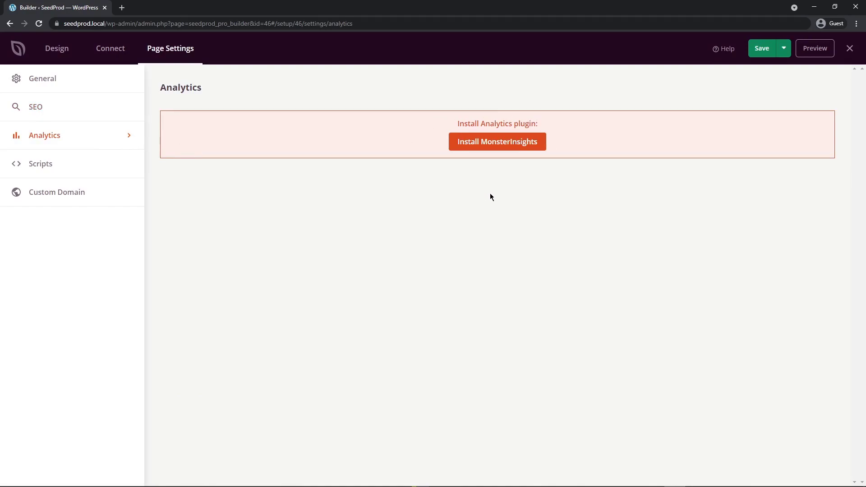
left_click(40, 164)
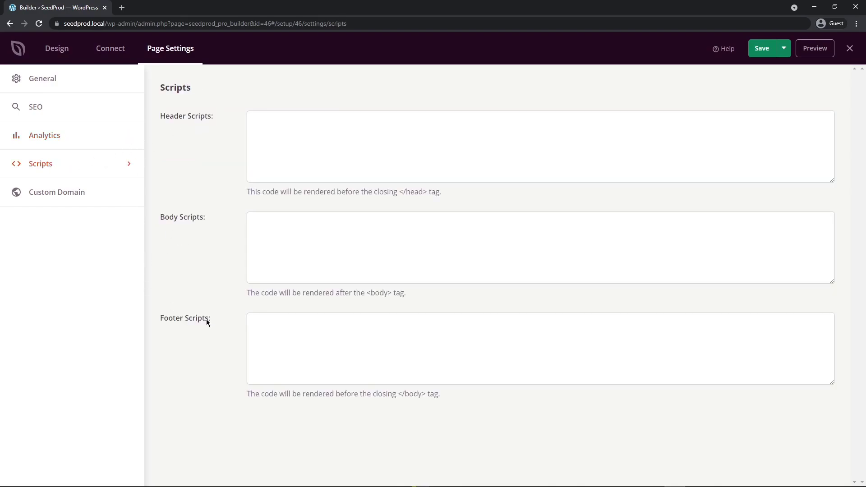
left_click(70, 194)
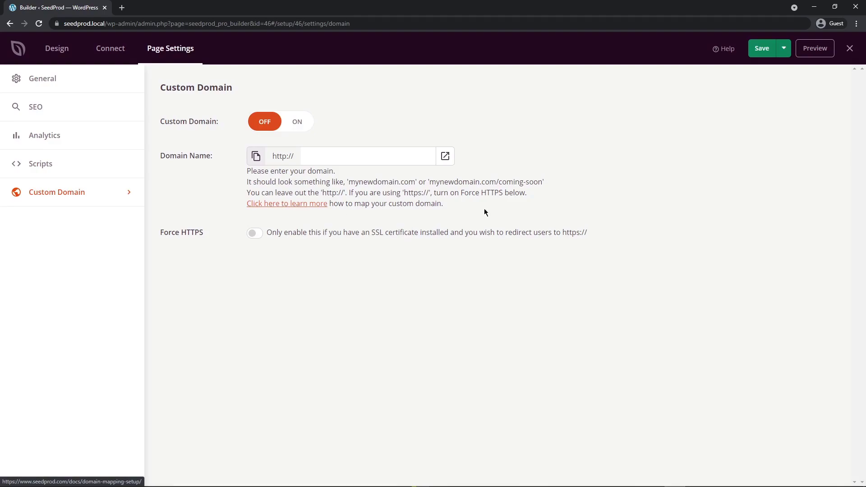
left_click(766, 51)
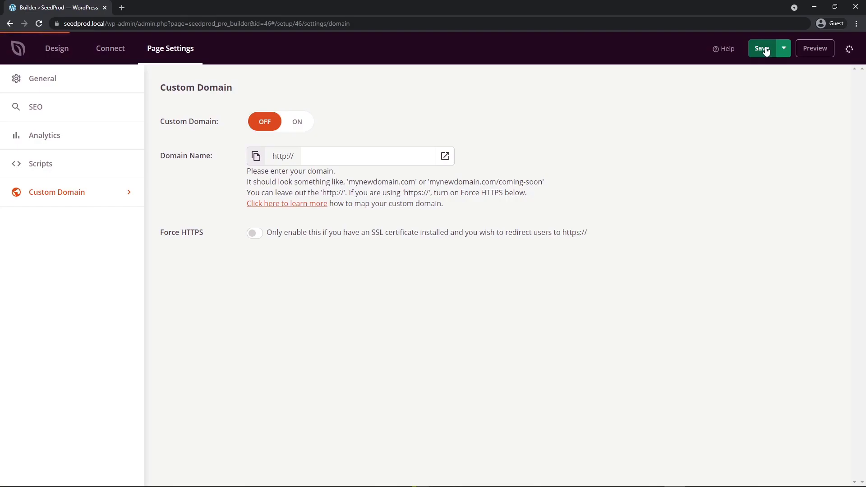
Step: Publish the Demo Checkout page, view it live, then go to the WordPress Dashboard
left_click(783, 49)
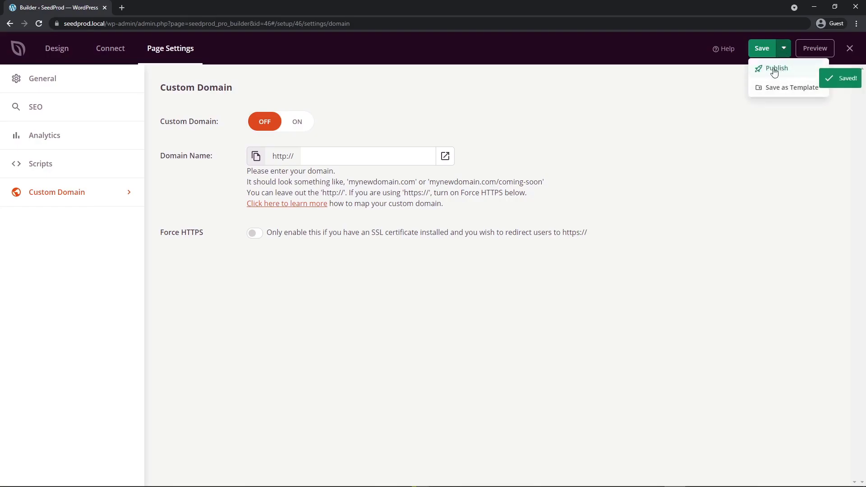
left_click(774, 68)
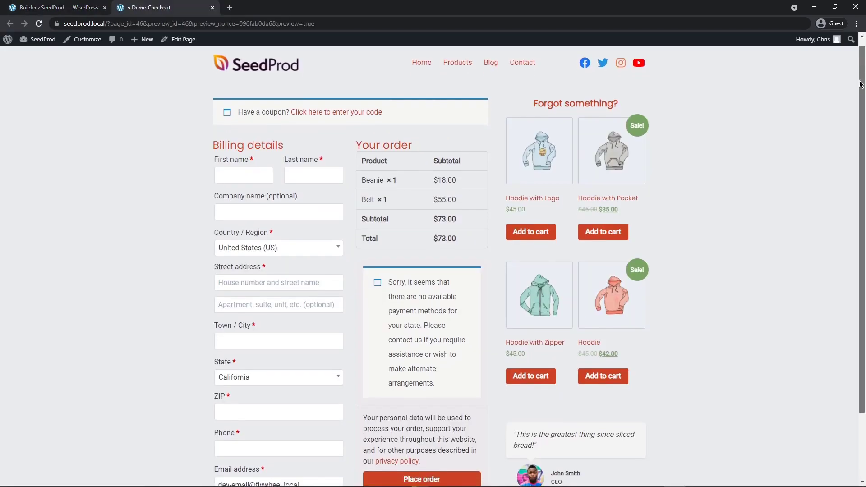
left_click_drag(861, 85, 850, 105)
scroll(850, 104, "up", 1)
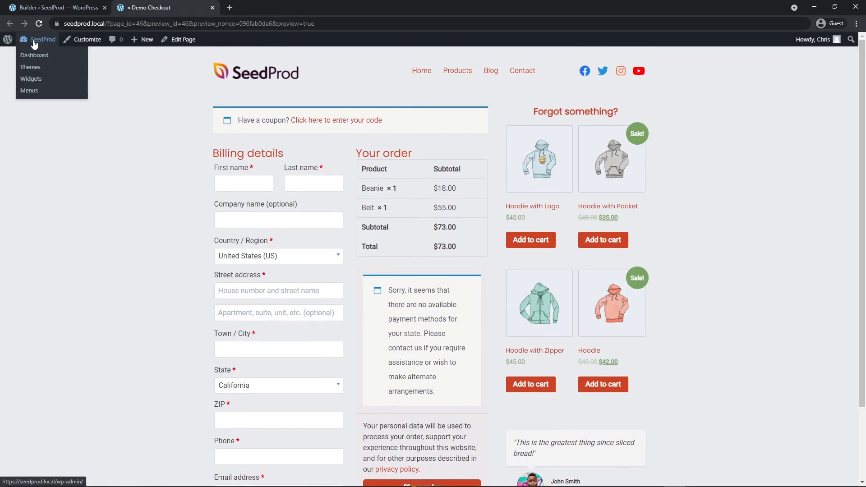
left_click(34, 55)
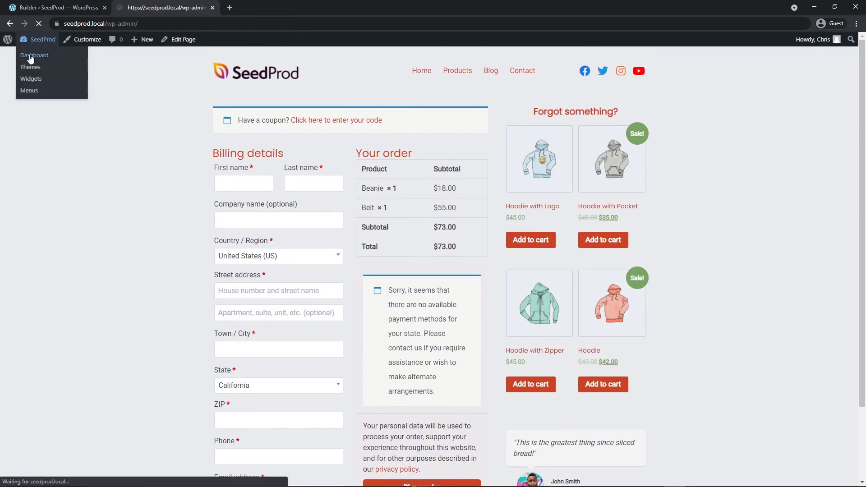
Step: Set the WooCommerce Advanced settings Checkout page to Demo Checkout (ID: 46)
mouse_move(39, 181)
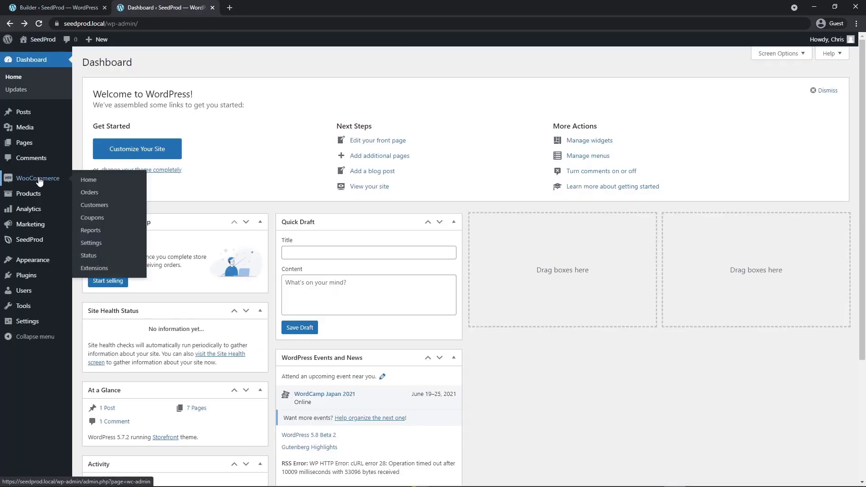
left_click(91, 245)
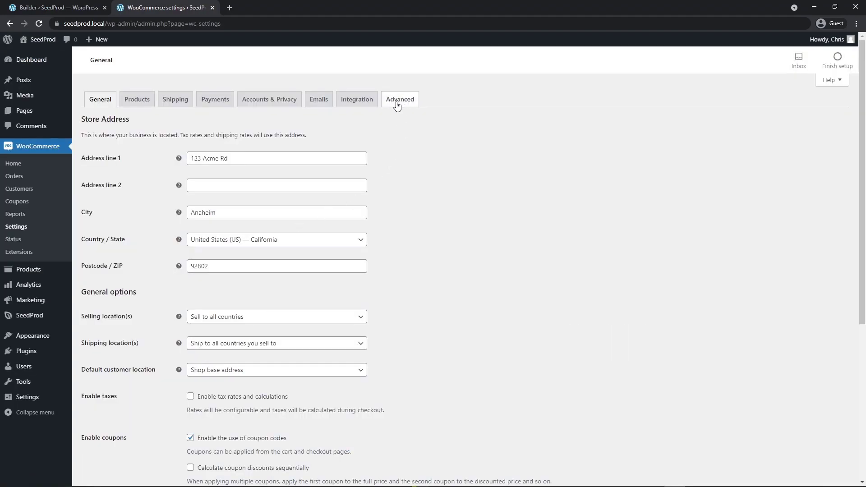
left_click(400, 102)
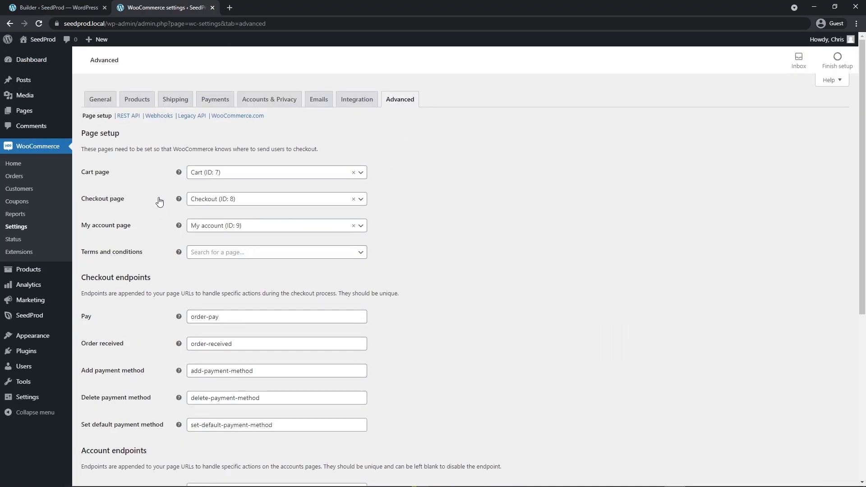
left_click(361, 200)
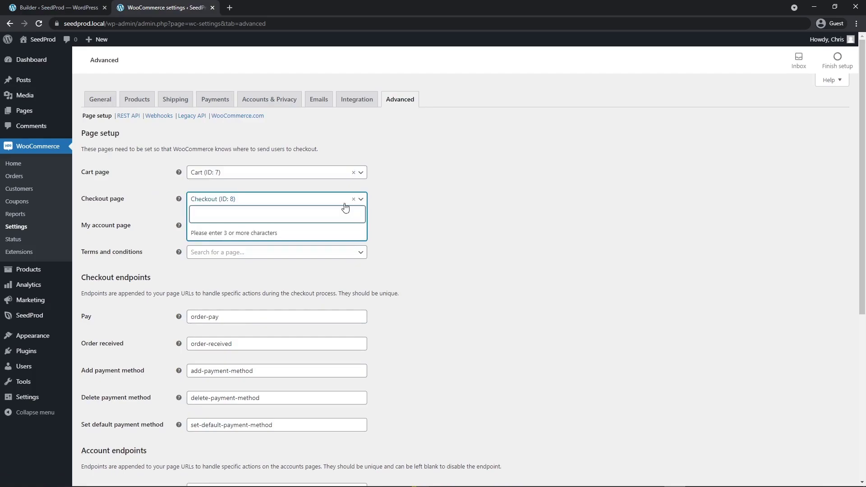
type("demo")
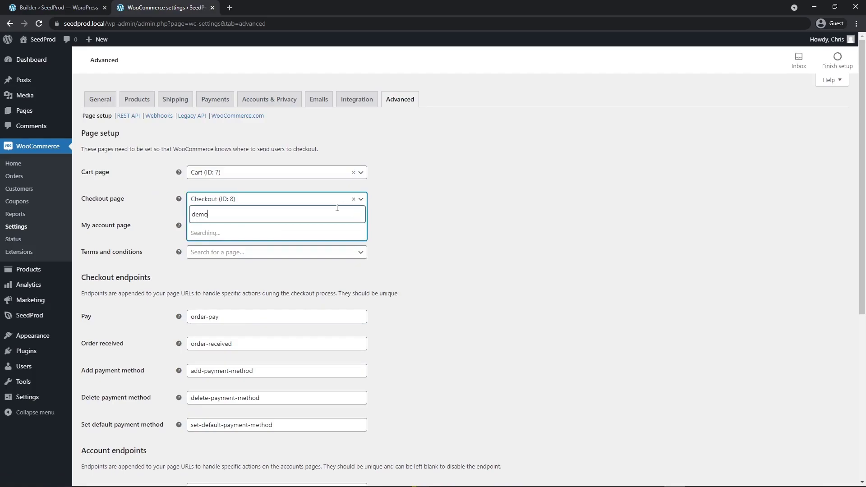
left_click(219, 233)
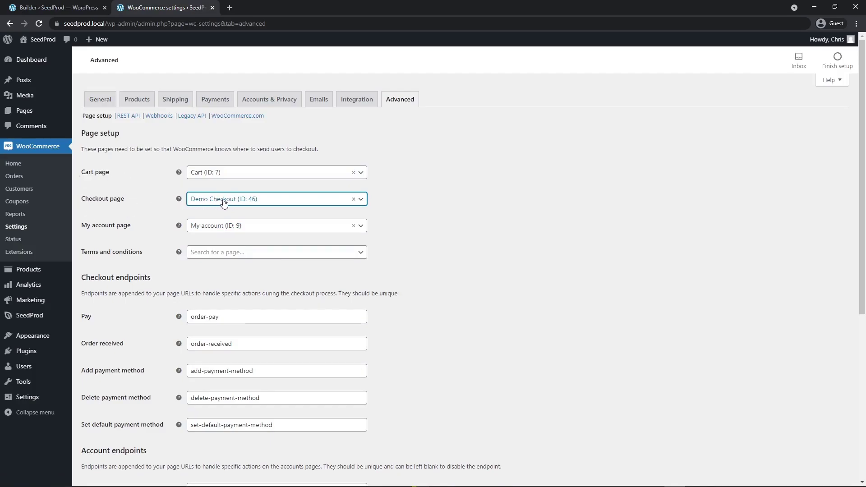
Step: Save the new checkout page setting and scroll down to review the result
scroll(227, 202, "down", 6)
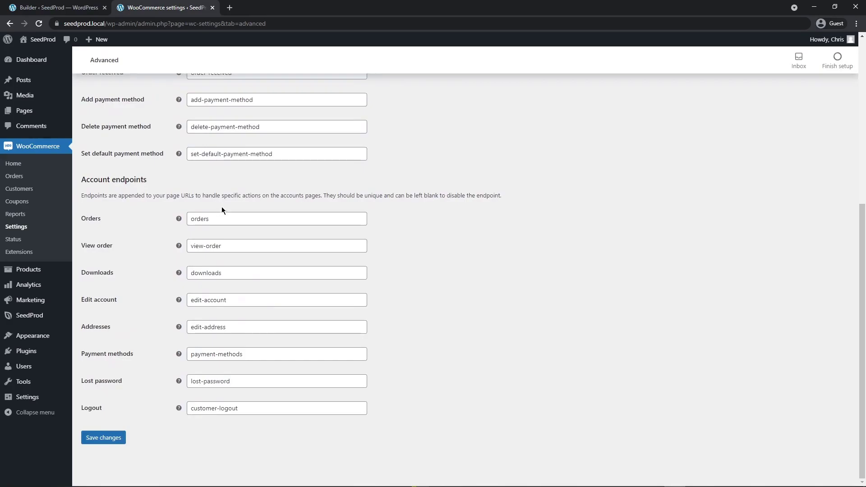
left_click(105, 438)
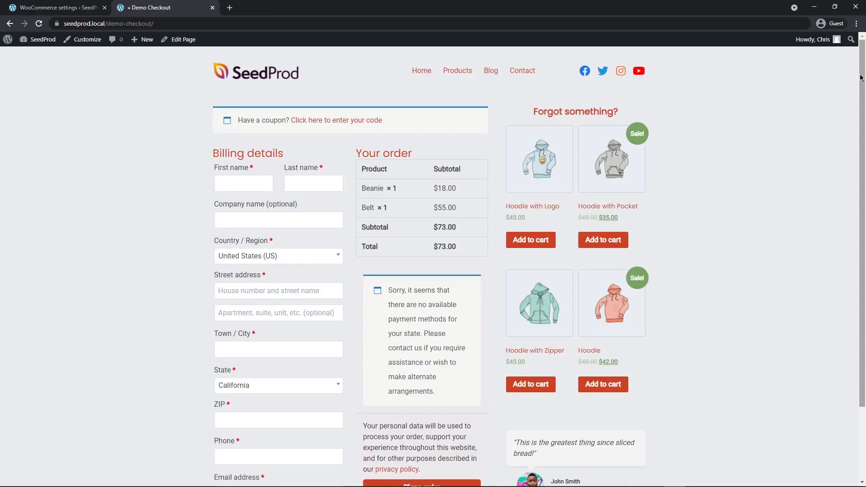
scroll(853, 104, "down", 2)
scroll(848, 136, "down", 2)
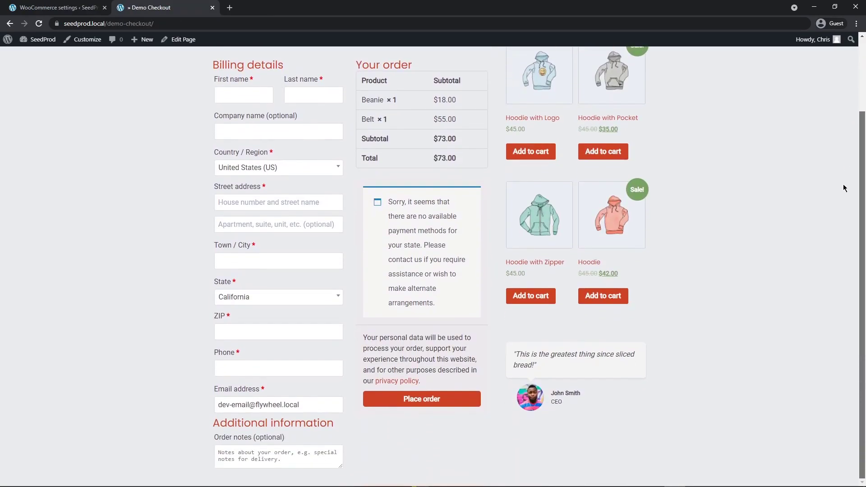